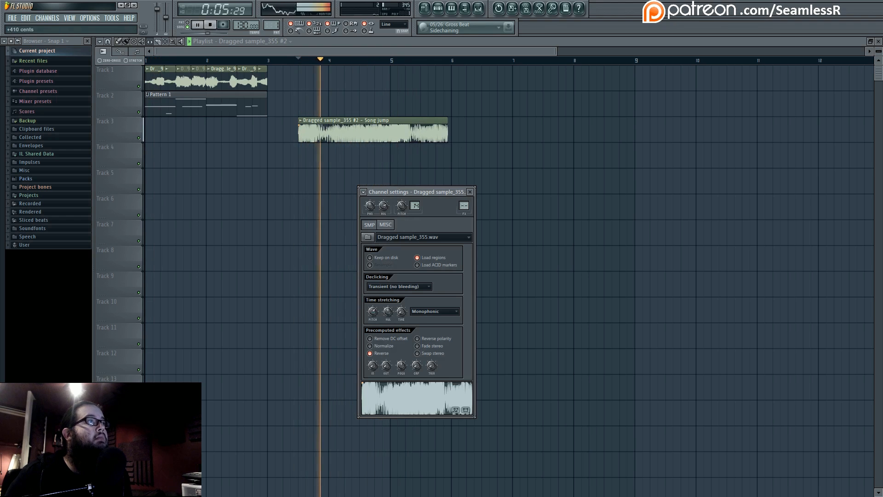
Sweep the dragged sample's channel pitch during playback, ending at -1400 cents, and lower its time-stretching pitch
drag(402, 205, 402, 216)
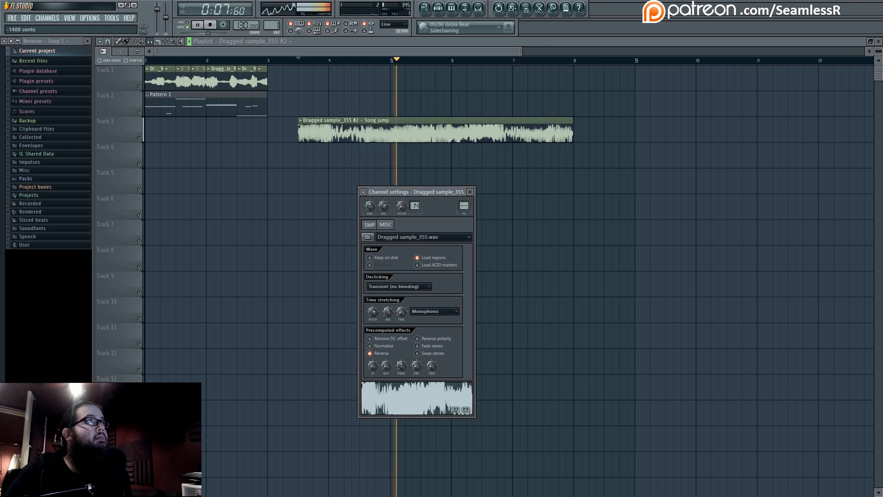
scroll(401, 205, up, 2)
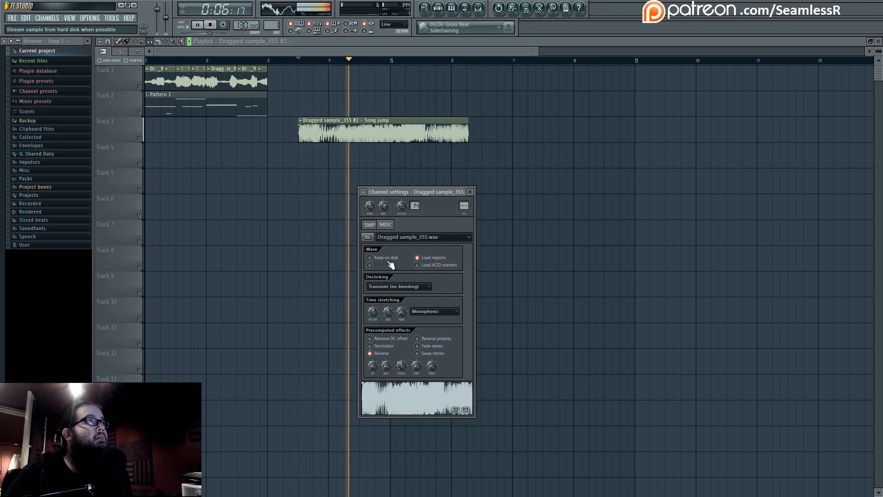
drag(402, 205, 401, 192)
drag(372, 312, 372, 330)
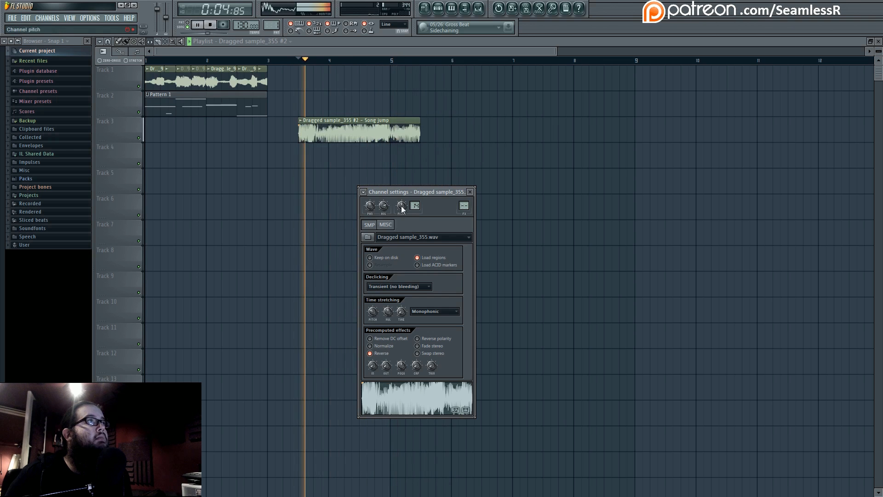
scroll(399, 205, up, 2)
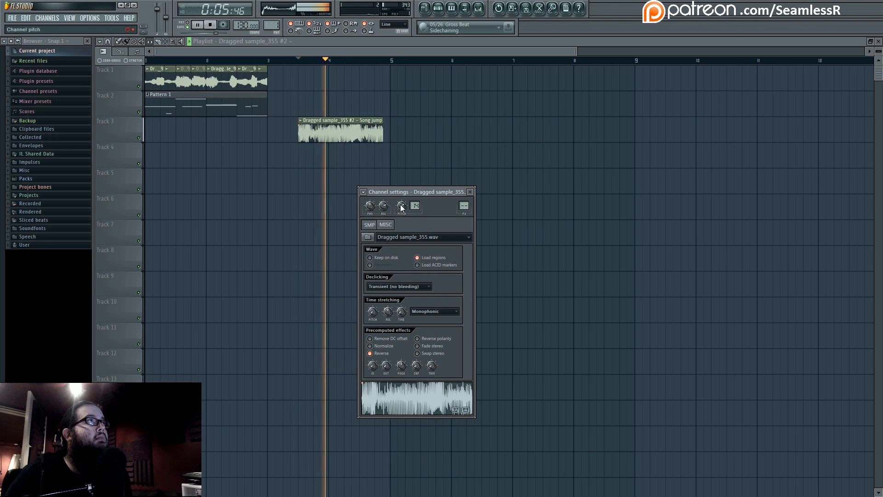
scroll(399, 205, down, 5)
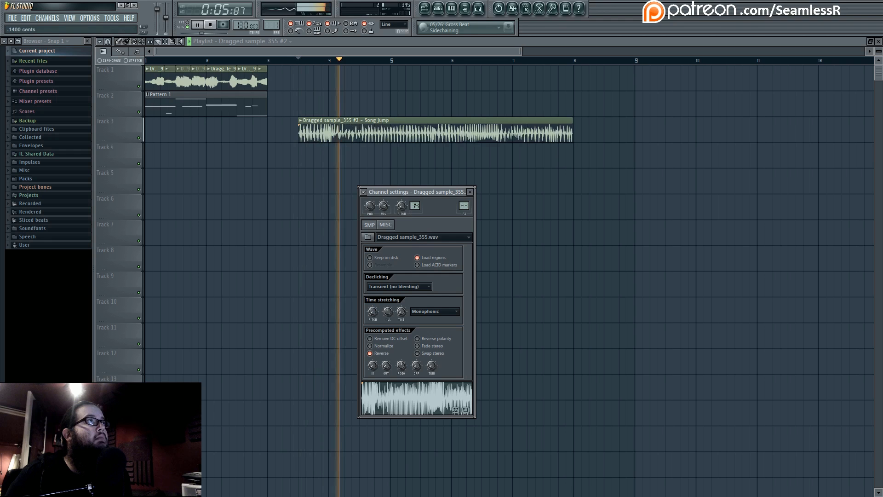
Turn off the dragged sample's Reverse effect, then raise its channel pitch and stop playback
click(369, 352)
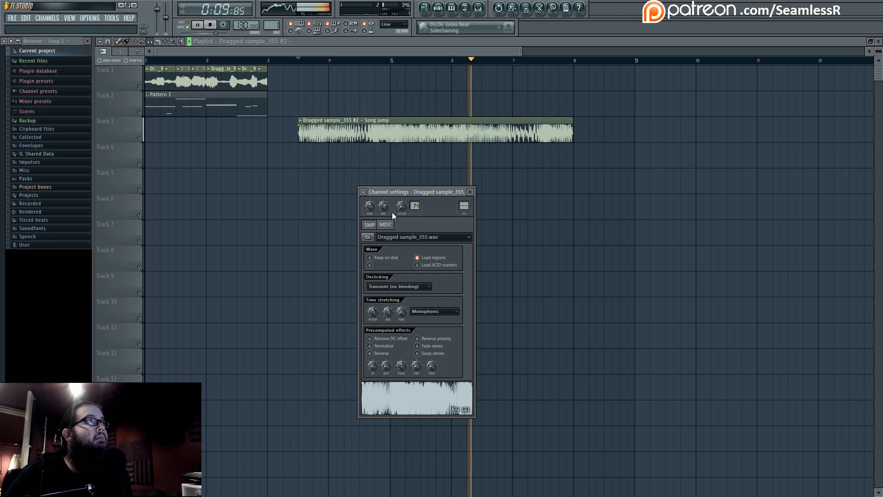
scroll(402, 206, up, 3)
key(space)
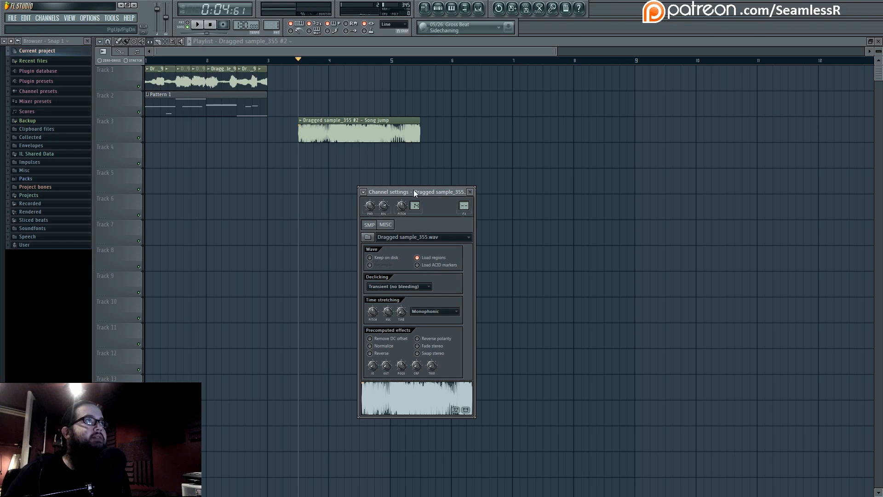
Close the sample's channel settings and return the playback position to the start of the playlist
drag(413, 189, 516, 121)
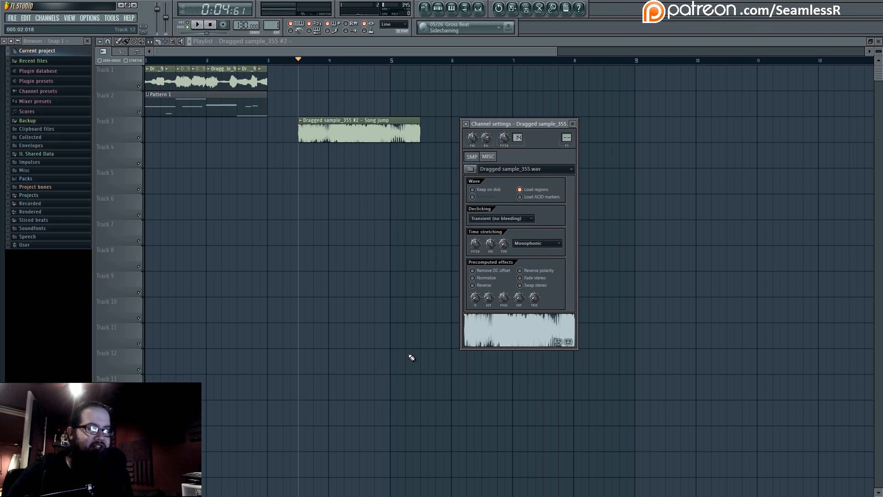
key(Escape)
drag(151, 60, 120, 61)
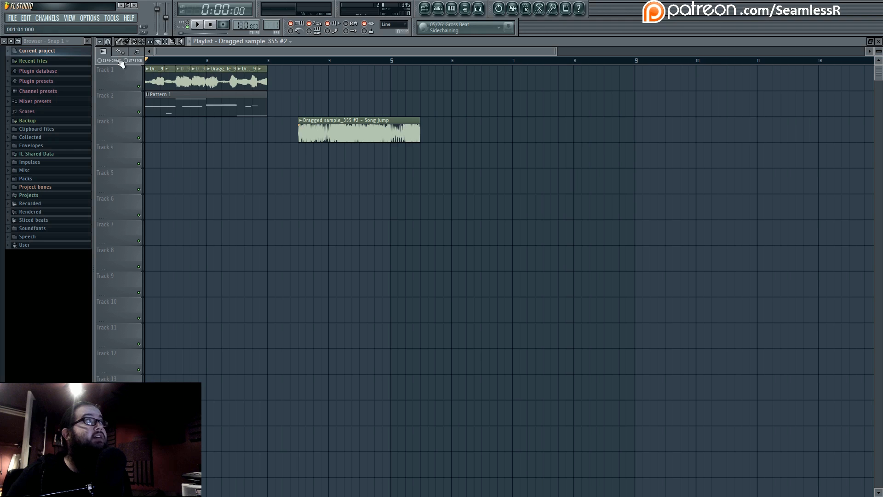
Filter the channel rack to Unsorted channels and open the FM Reese 4 synth with its channel settings moved aside
click(438, 9)
click(560, 166)
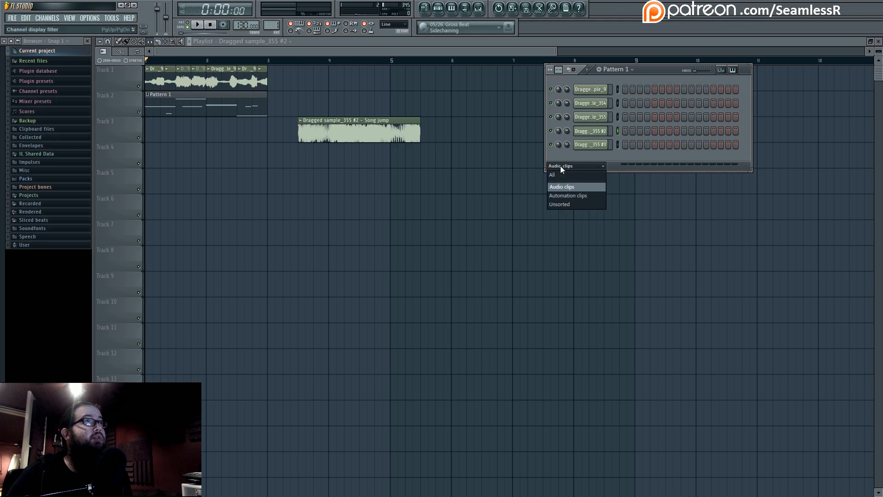
click(570, 204)
click(584, 88)
drag(546, 123, 676, 188)
Open the mixer and route Insert 1 to the Master track
key(F9)
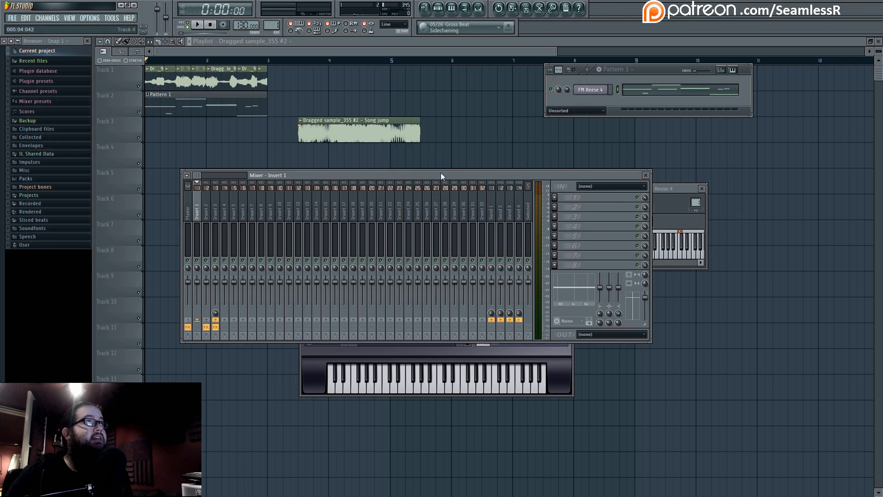
drag(440, 173, 513, 178)
click(260, 324)
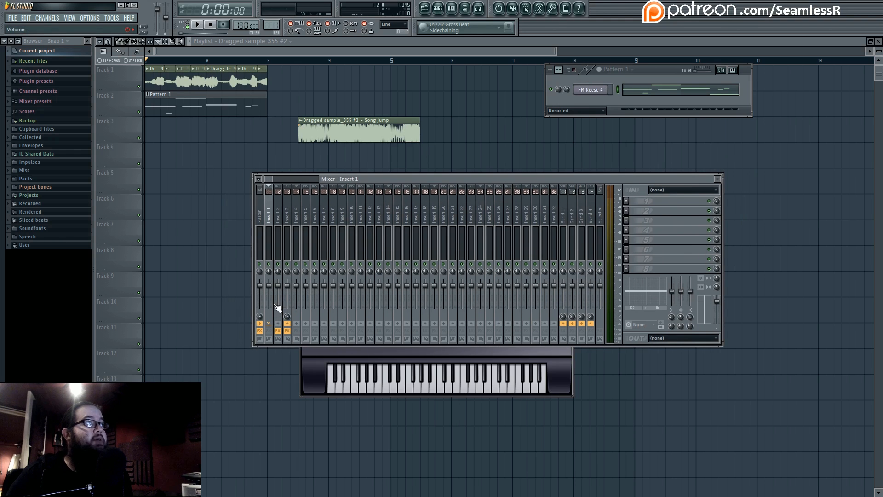
Bring the FM Reese 4 synth in front of the mixer, play the song from its start and stop it
click(313, 369)
key(space)
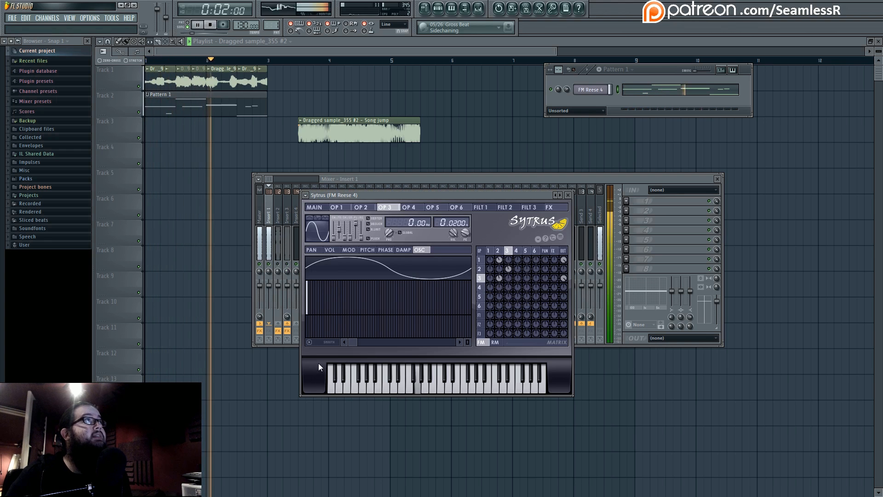
key(space)
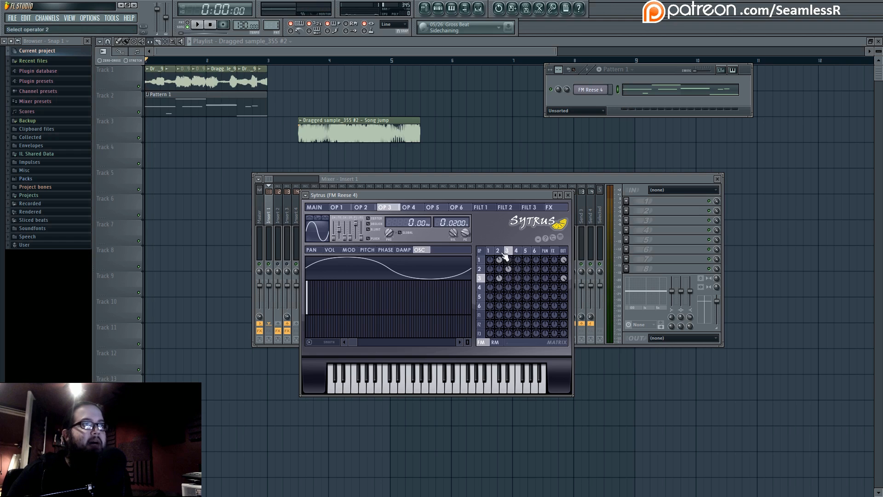
Inspect the oscillator waveforms and harmonics of operators 1, 2 and 6
click(489, 251)
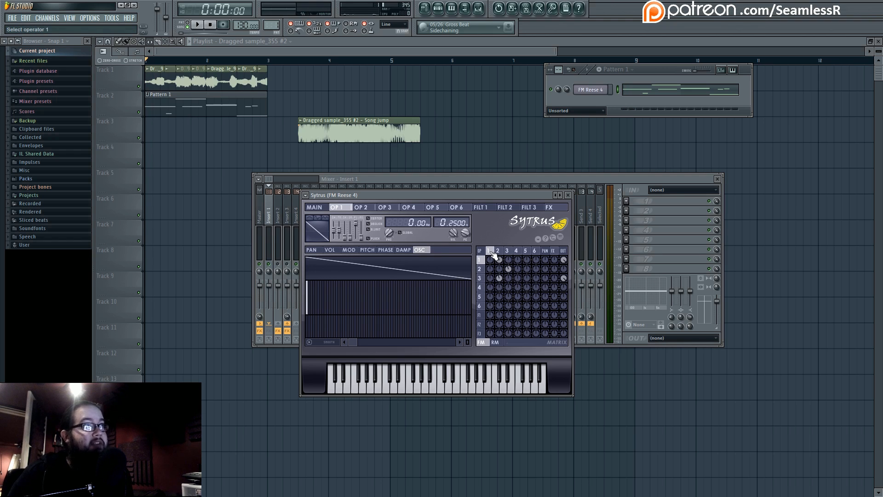
click(498, 251)
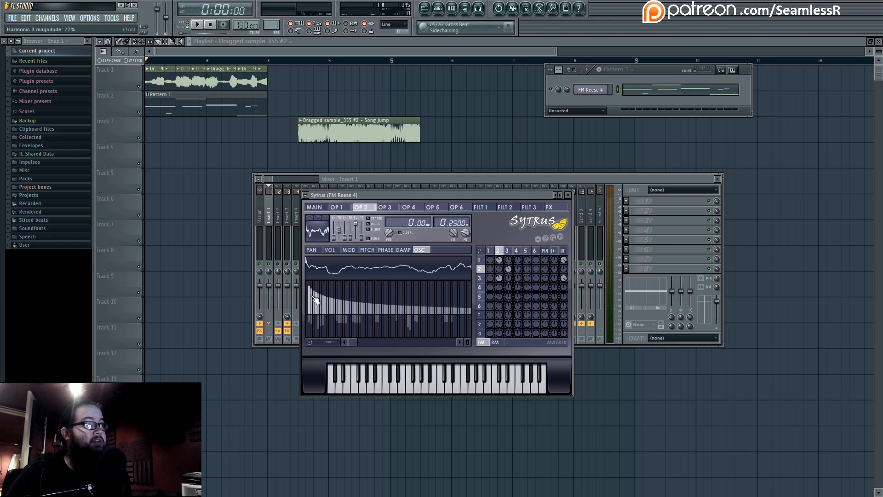
click(479, 305)
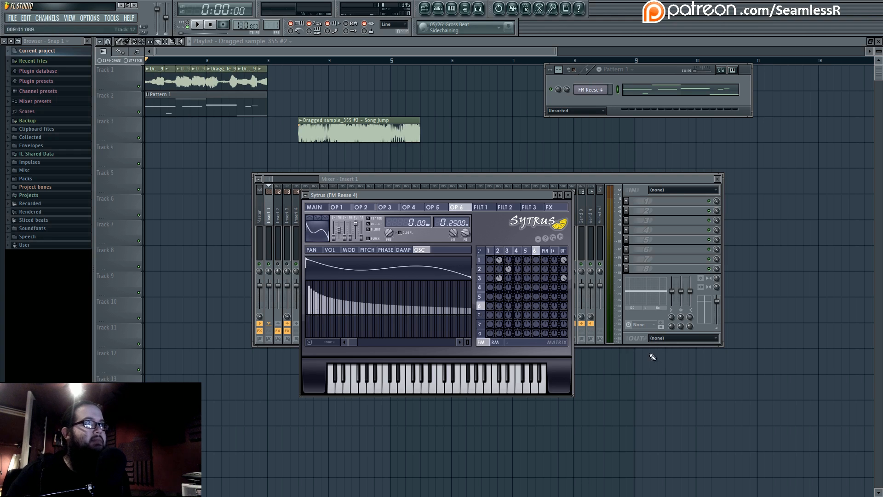
Try a saw waveform on operator 6, alter its shape, and reset it to sine
click(316, 225)
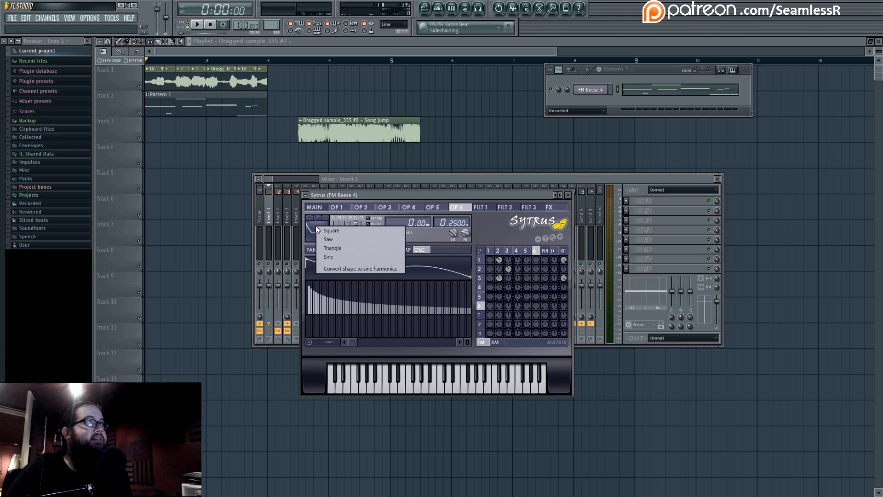
click(338, 238)
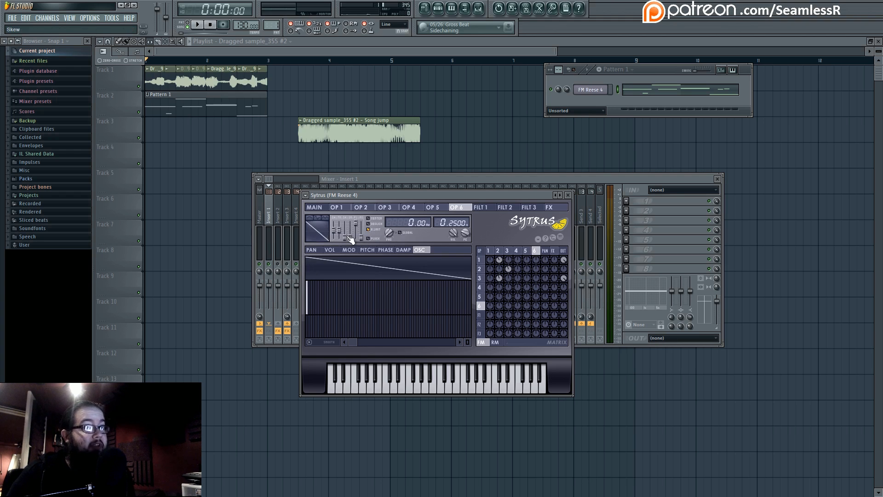
drag(333, 229, 344, 234)
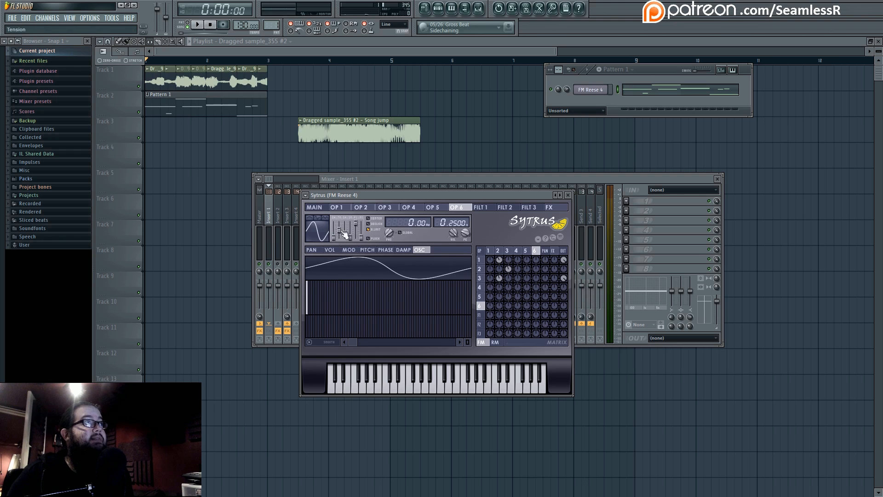
right_click(312, 225)
click(340, 256)
Set operator 6's waveform to Saw and convert its shape to sine harmonics
right_click(315, 227)
click(329, 241)
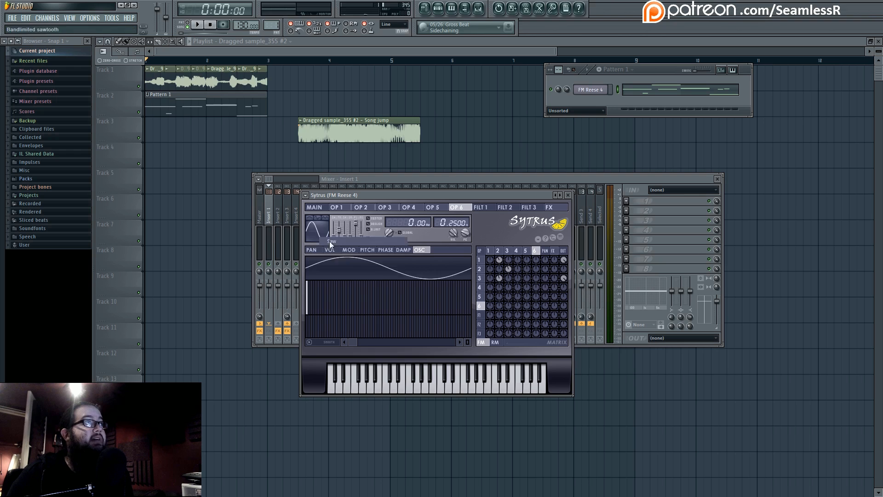
right_click(314, 225)
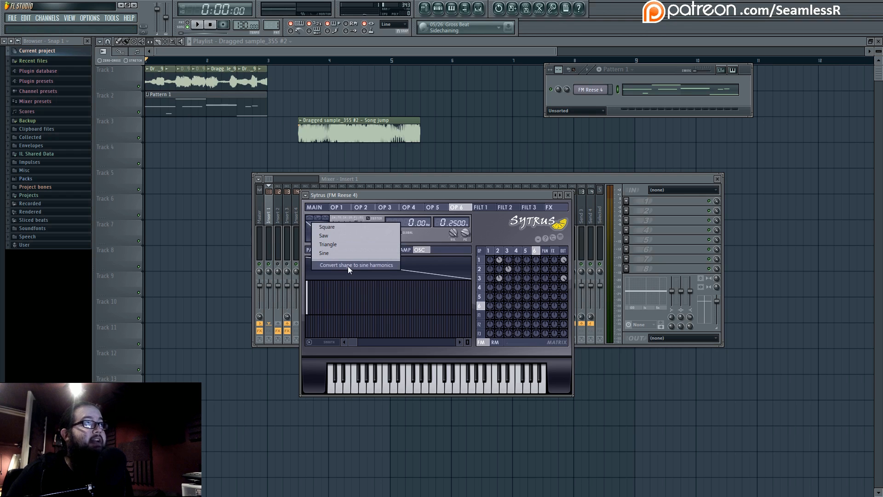
click(347, 266)
mouse_move(351, 341)
mouse_down()
mouse_move(413, 340)
mouse_move(347, 341)
mouse_up()
drag(306, 310, 307, 320)
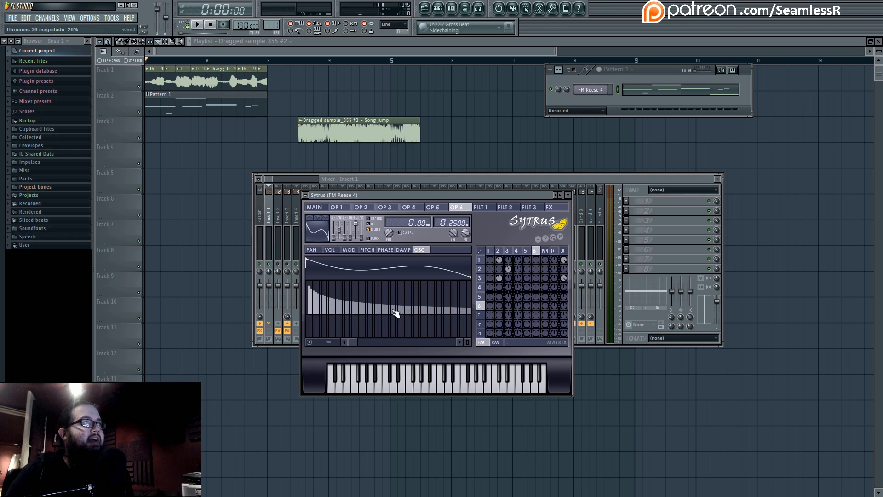
Compare the oscillator shapes and frequency ratios of operators 1, 2 and 3
click(489, 250)
click(498, 250)
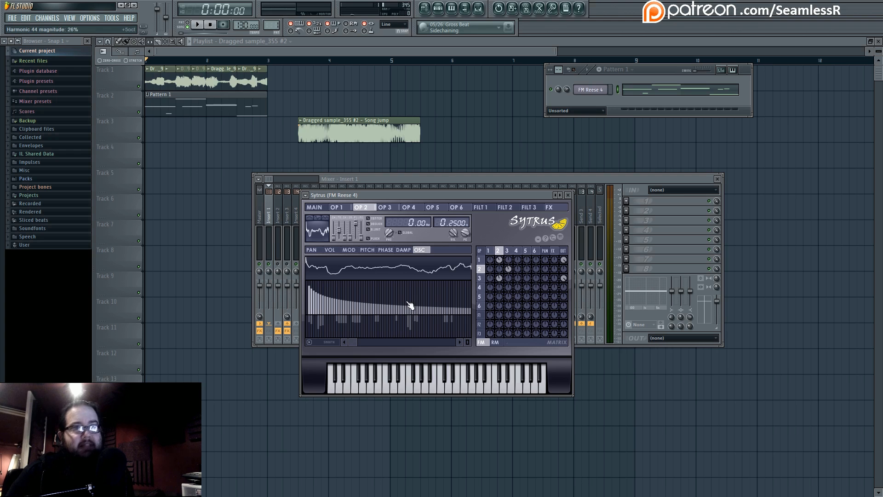
click(493, 250)
click(498, 252)
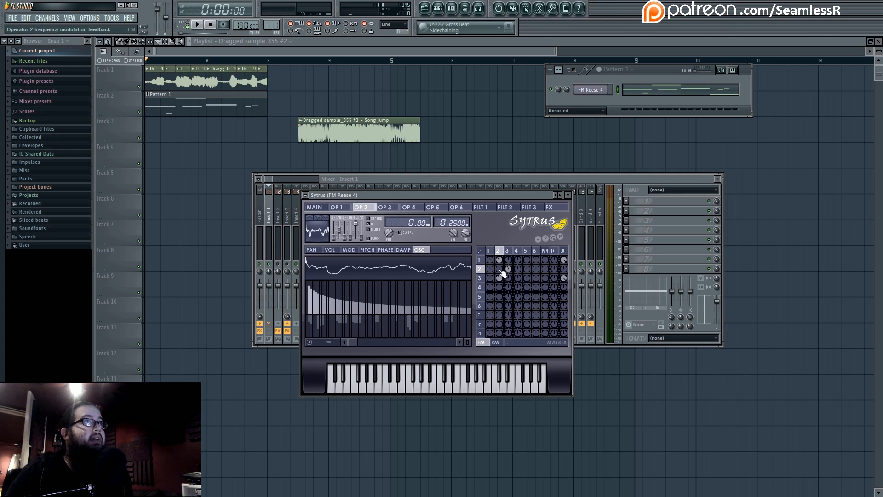
click(483, 277)
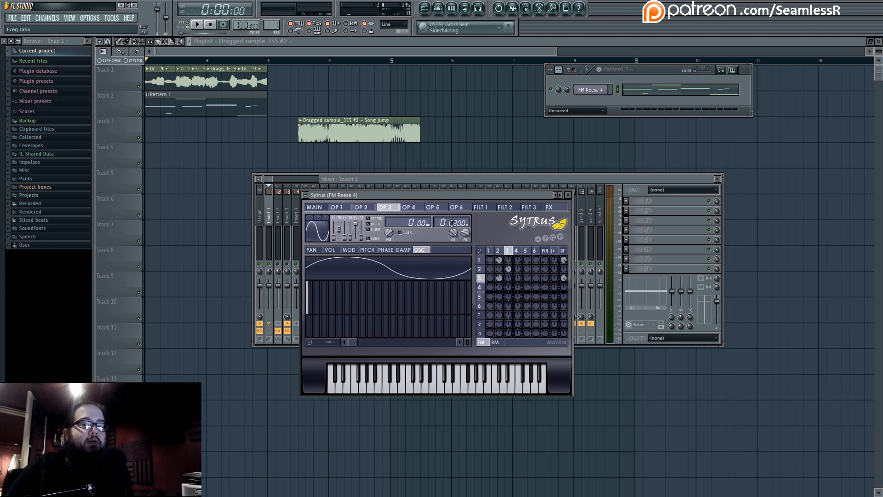
click(497, 249)
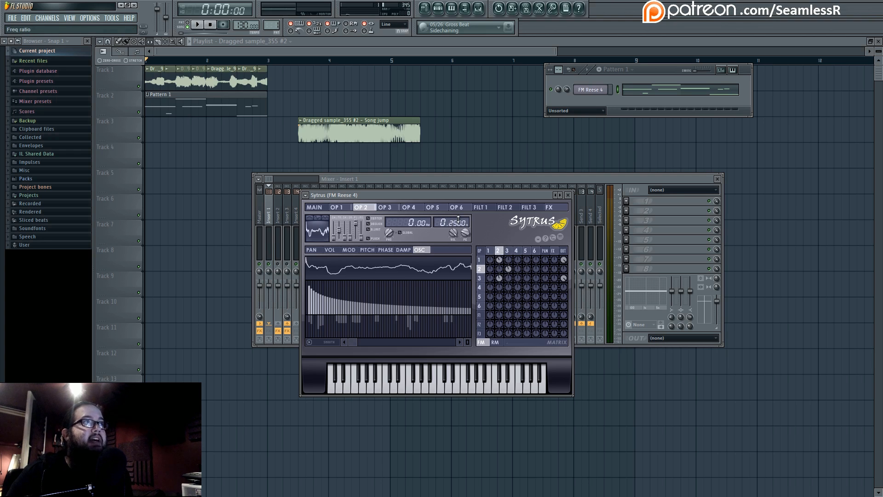
click(507, 250)
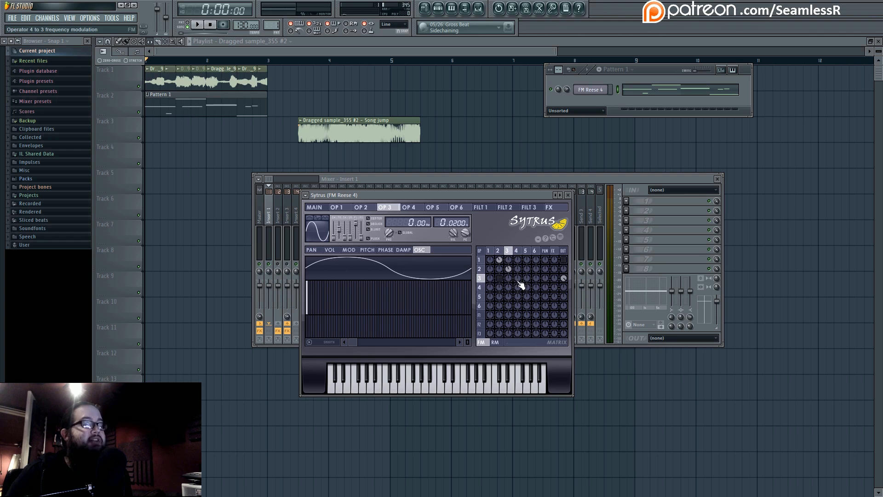
Play test notes on FM Reese 4 to hear it without operator 1's output and the operator 2 to 3 modulation
key(v)
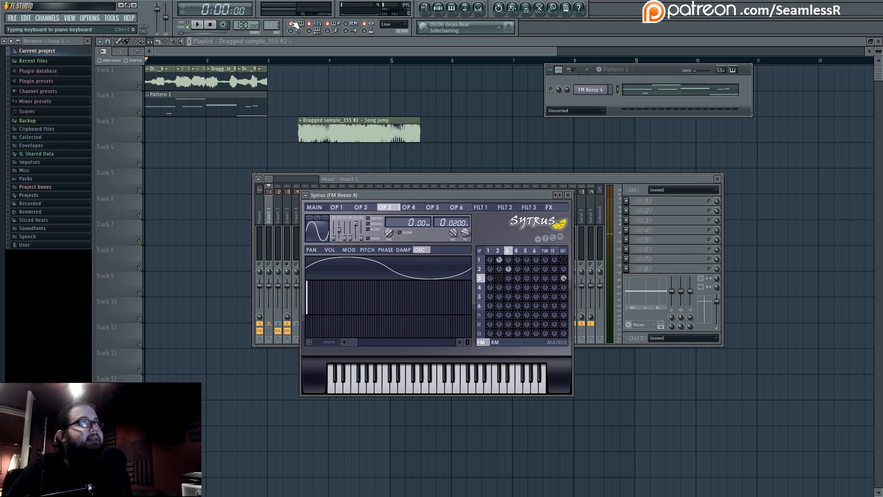
key(v)
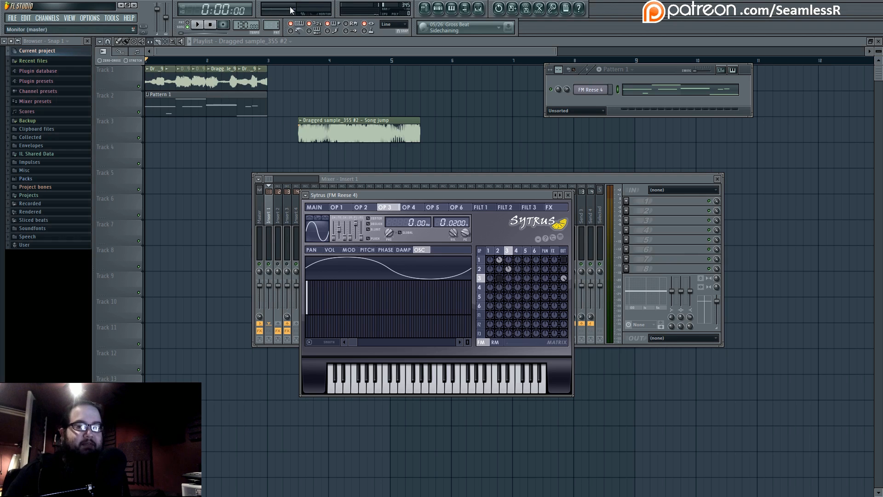
key(c)
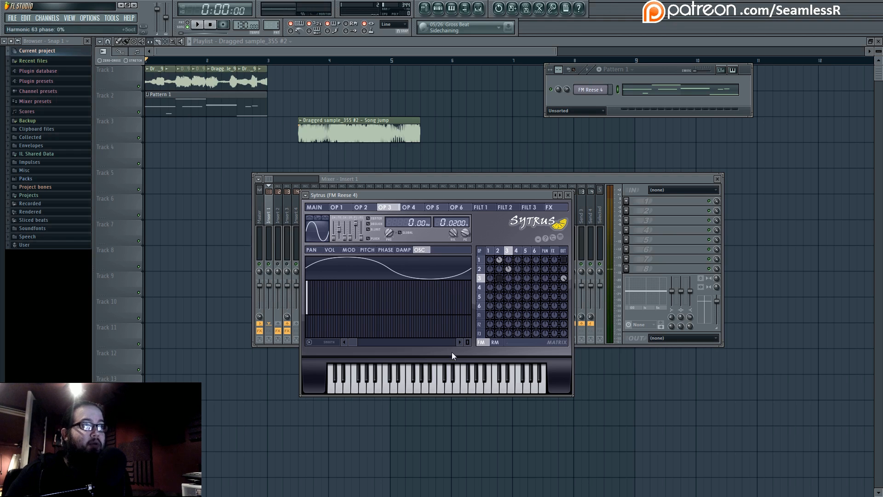
Restore operator 1's output and the operator 2 to 3 frequency modulation in the matrix, and play test notes
click(503, 280)
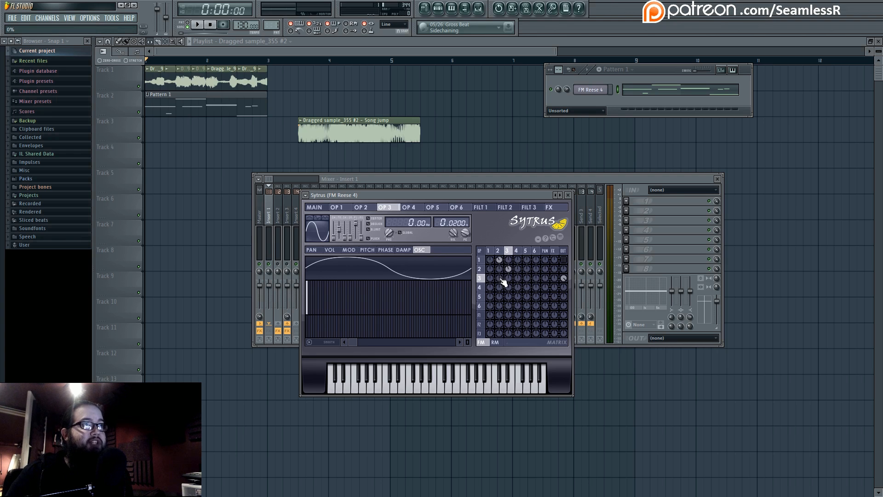
right_click(565, 260)
drag(500, 278, 499, 276)
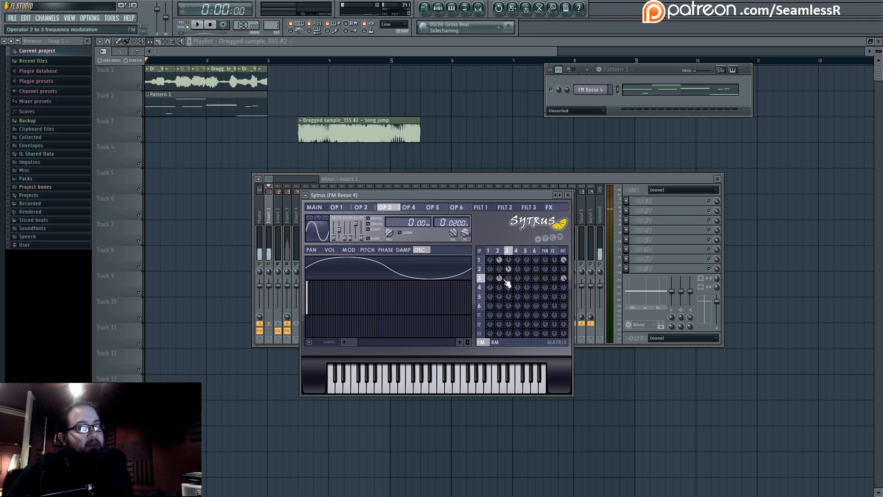
key(c)
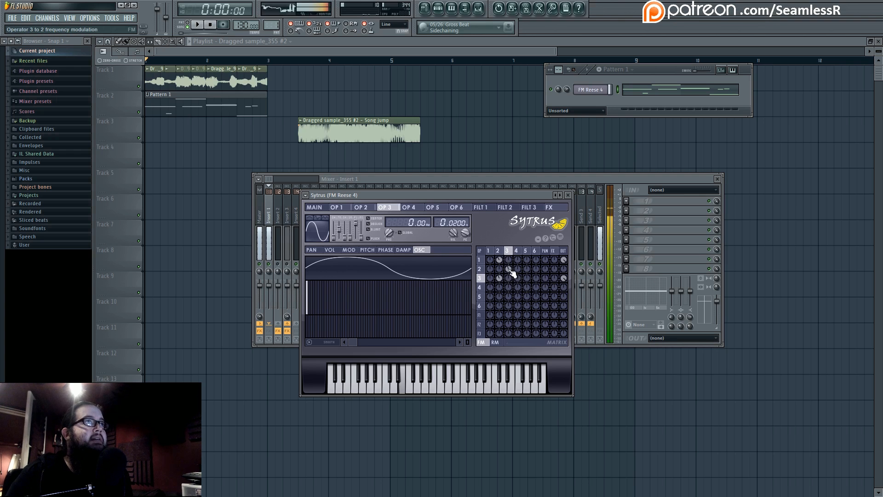
key(c)
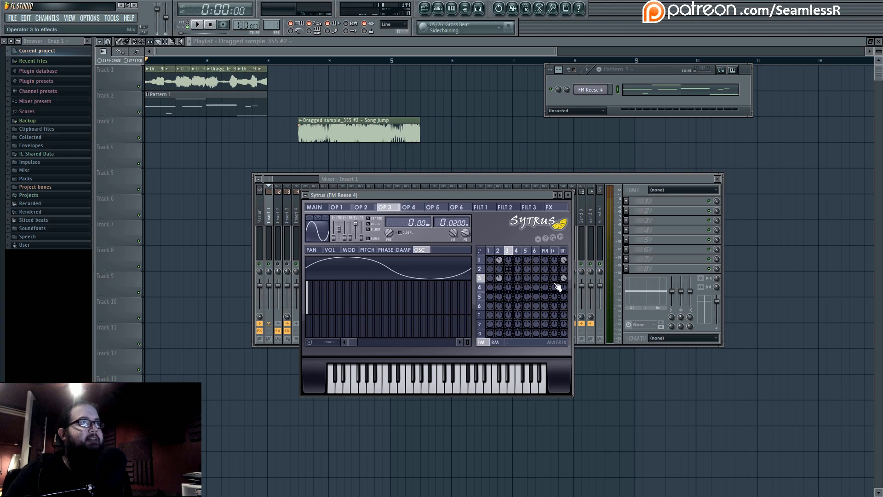
Play test notes with operator 3's output on and off, re-enabling the operator 2 to 3 modulation and restoring operator 3's output
key(c)
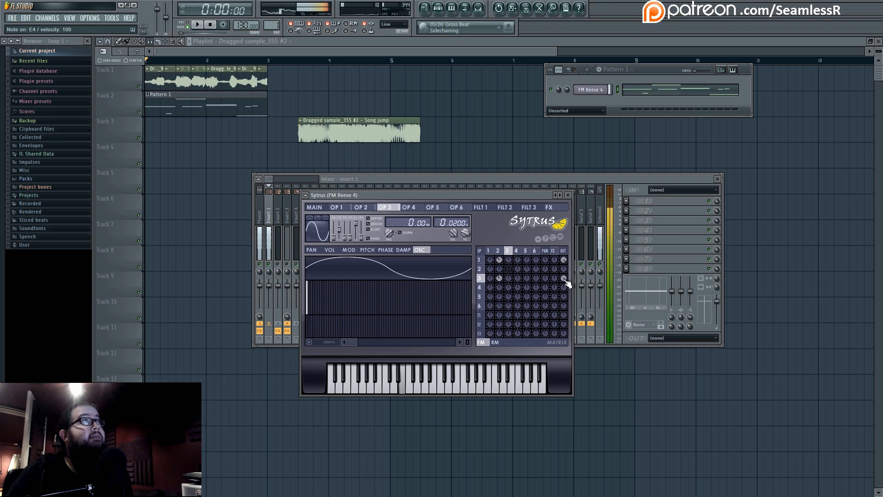
right_click(565, 280)
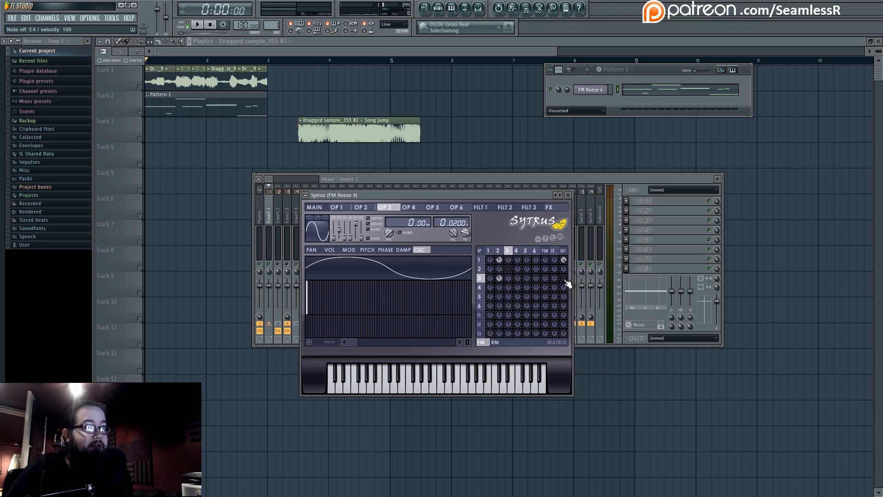
right_click(510, 272)
key(c)
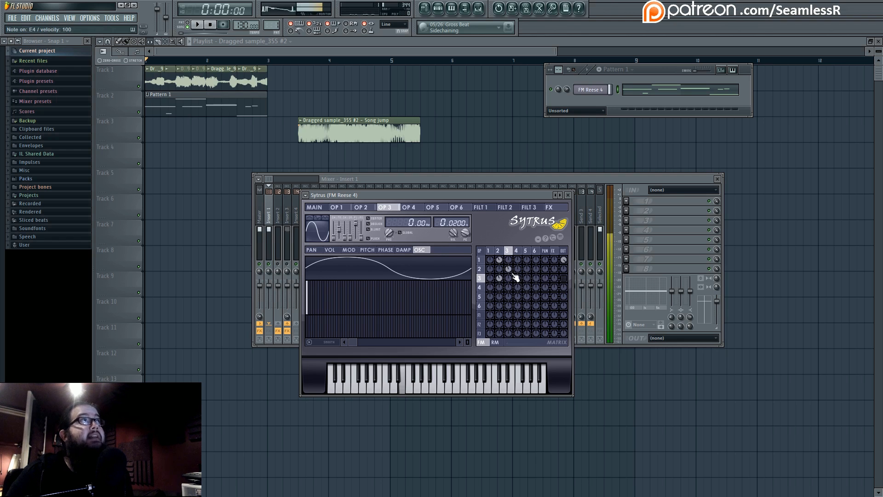
right_click(564, 278)
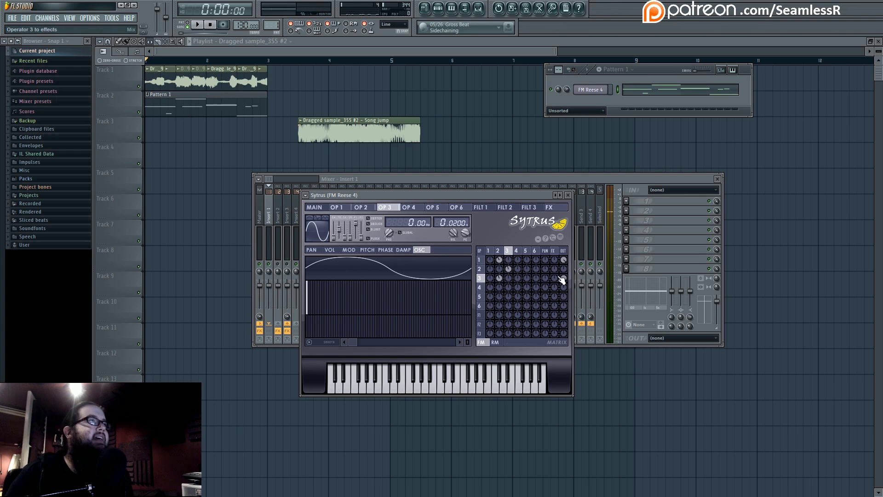
Route mixer Insert 2 to the Master and play the arrangement with the Dragged sample_9 clip's channel settings open
click(277, 221)
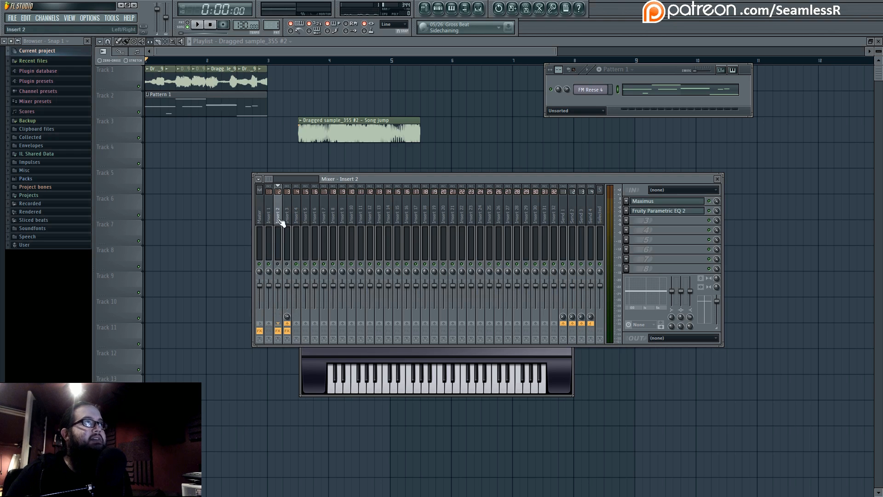
click(260, 323)
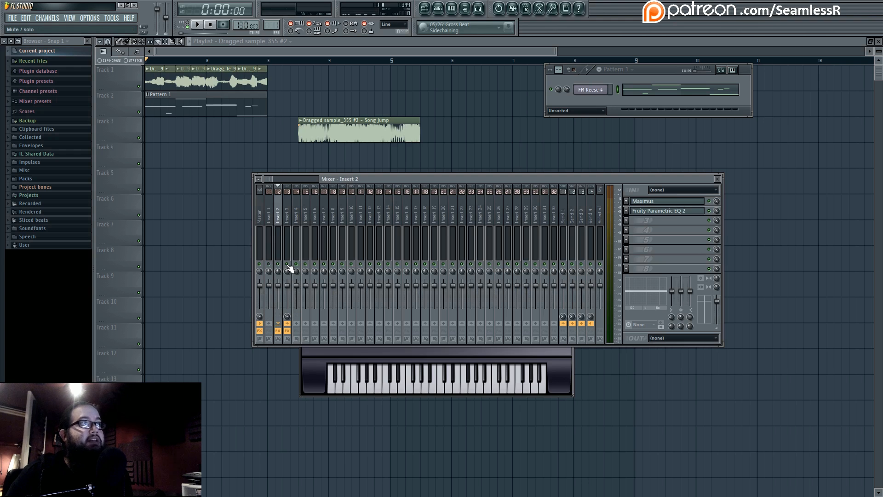
double_click(215, 69)
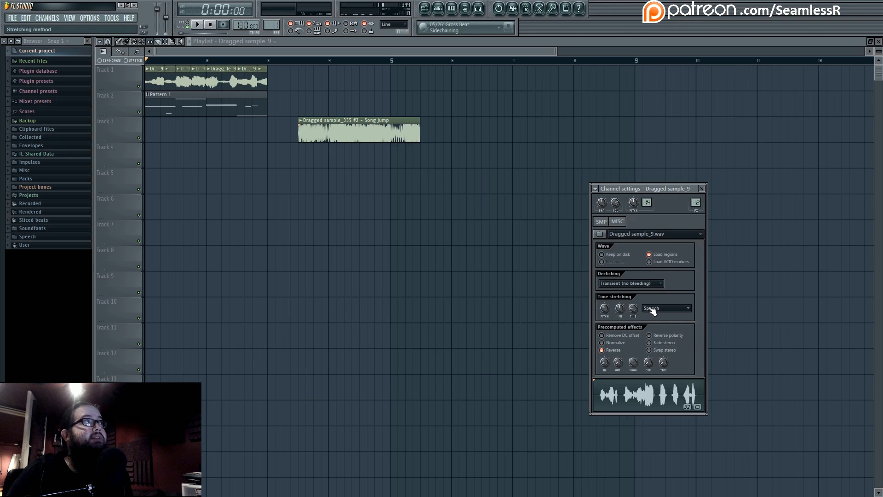
key(space)
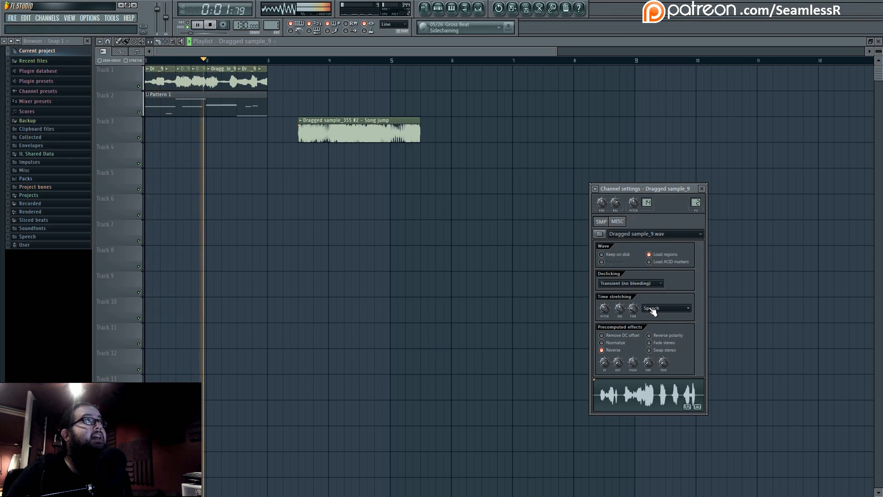
key(space)
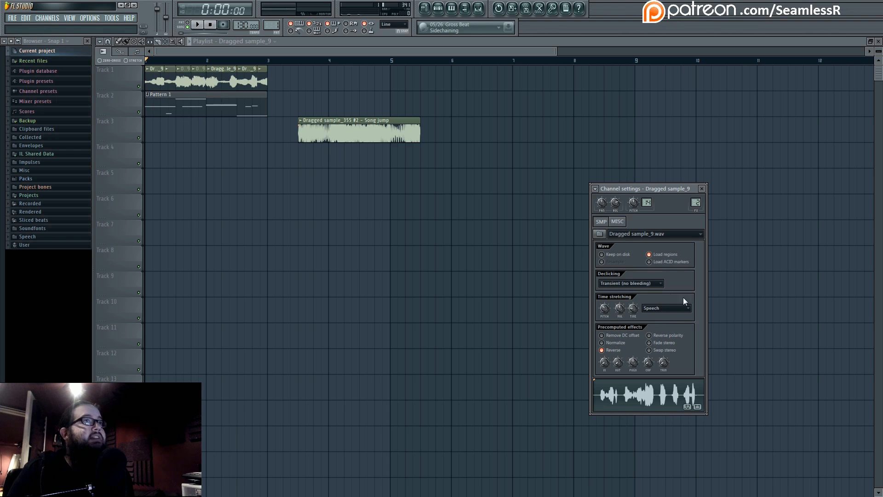
Inspect Maximus and Fruity Parametric EQ 2 on Insert 2 with playback, and remove Insert 2's routing to the Master
double_click(697, 202)
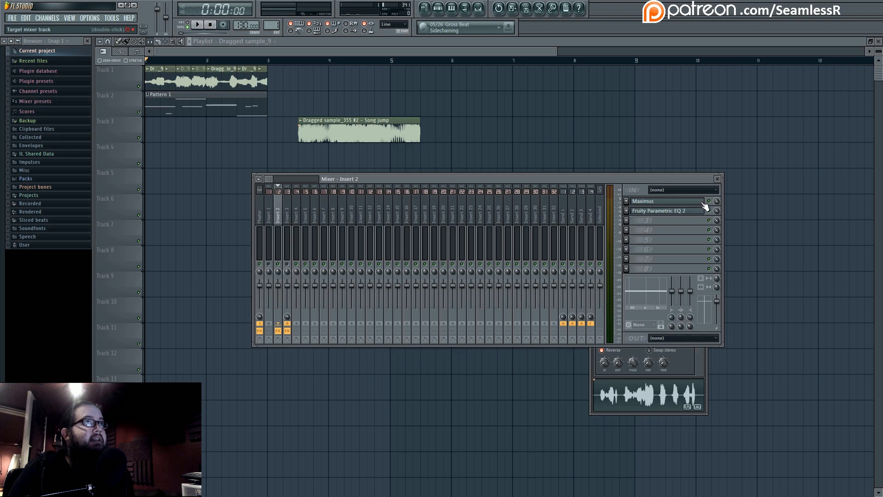
click(690, 202)
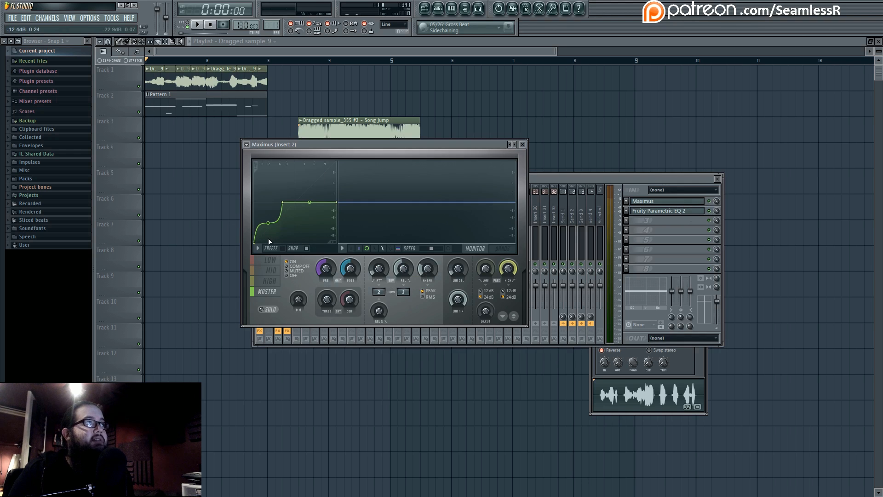
key(space)
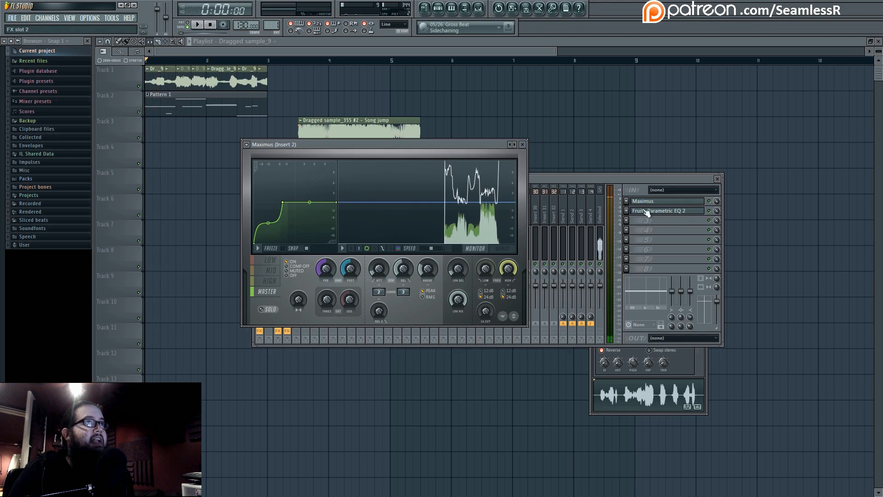
click(667, 211)
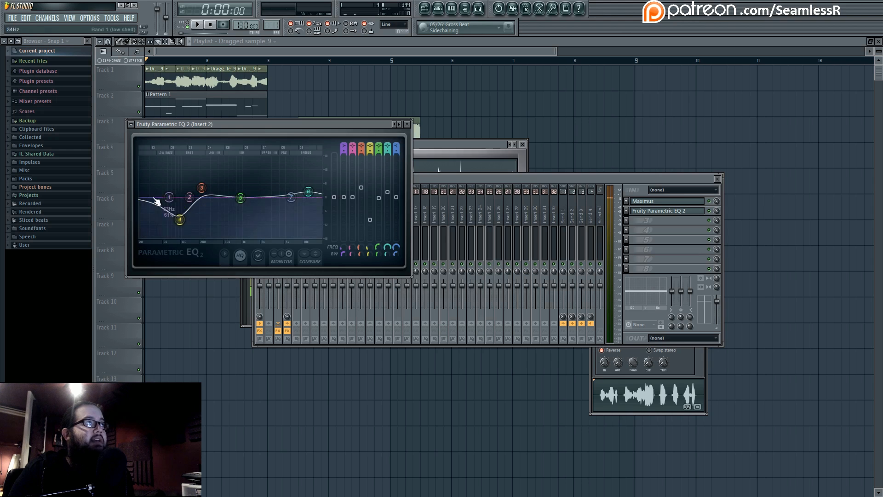
click(407, 125)
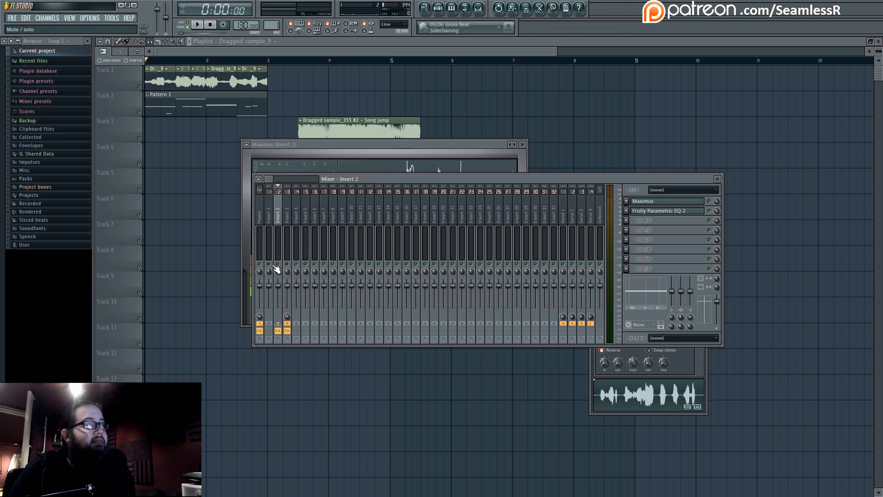
click(259, 323)
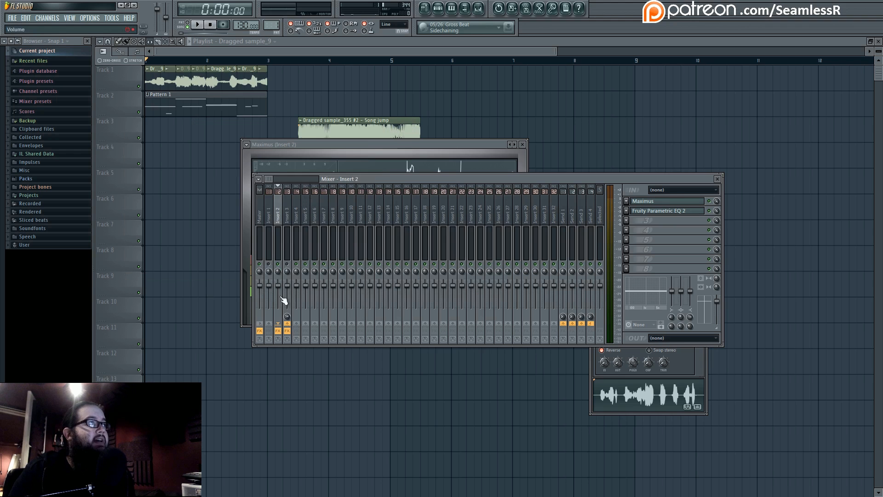
Open Vocodex on mixer Insert 3 and play the arrangement to examine its band activity and modulator pitch shift curve
click(287, 250)
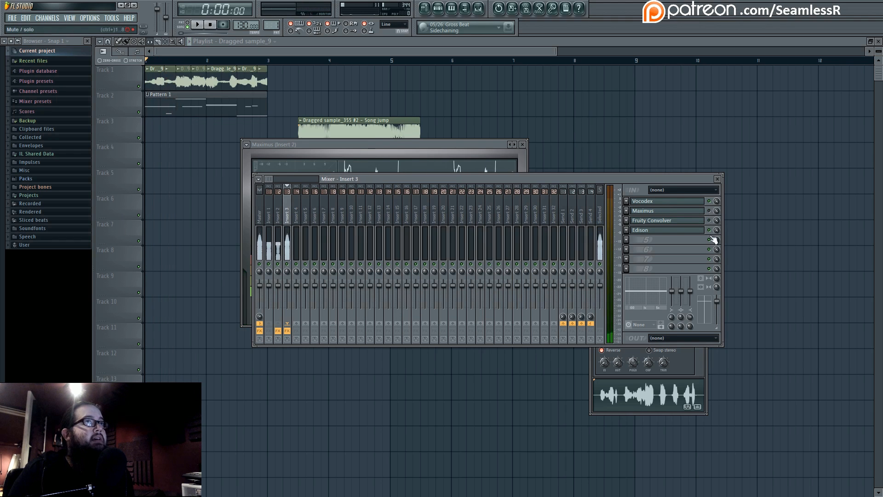
click(688, 201)
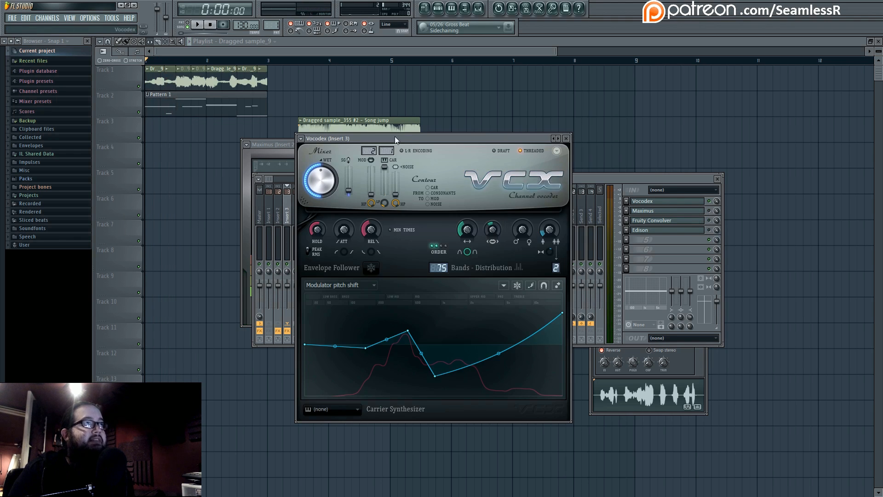
key(space)
drag(409, 139, 412, 146)
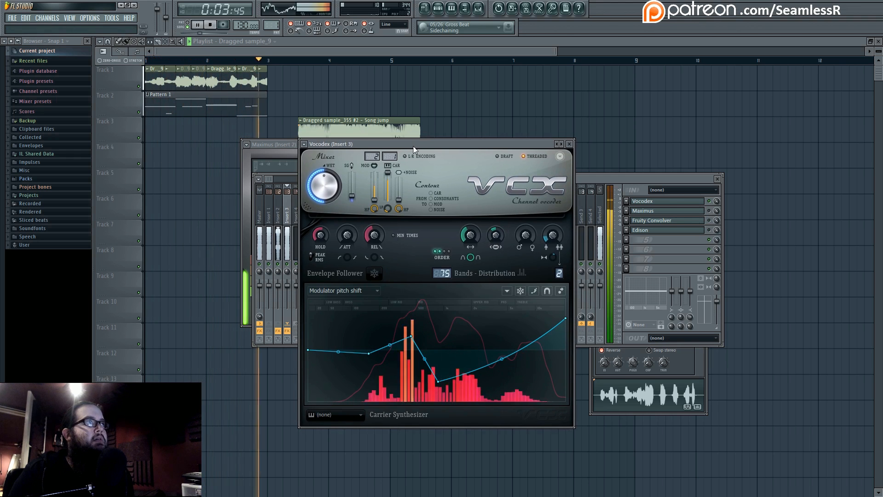
key(space)
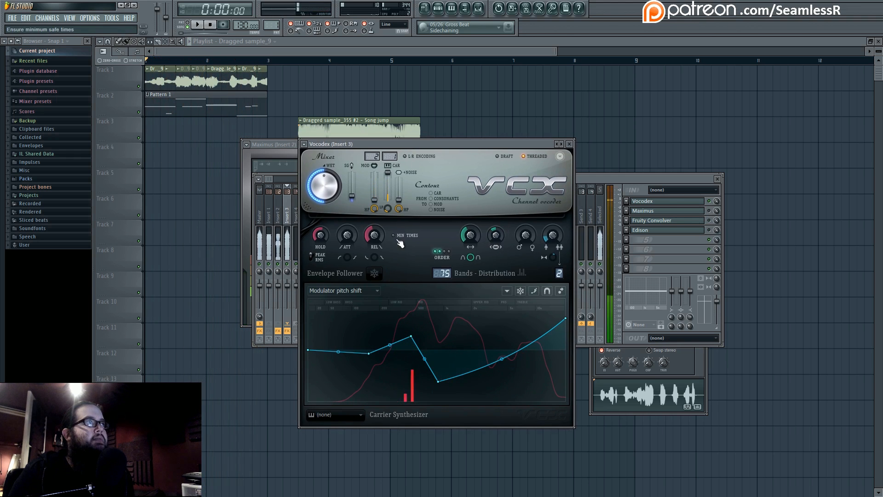
Display Vocodex's Band gain multiplier curve and play the arrangement to hear the vocoded bass
click(344, 291)
click(343, 308)
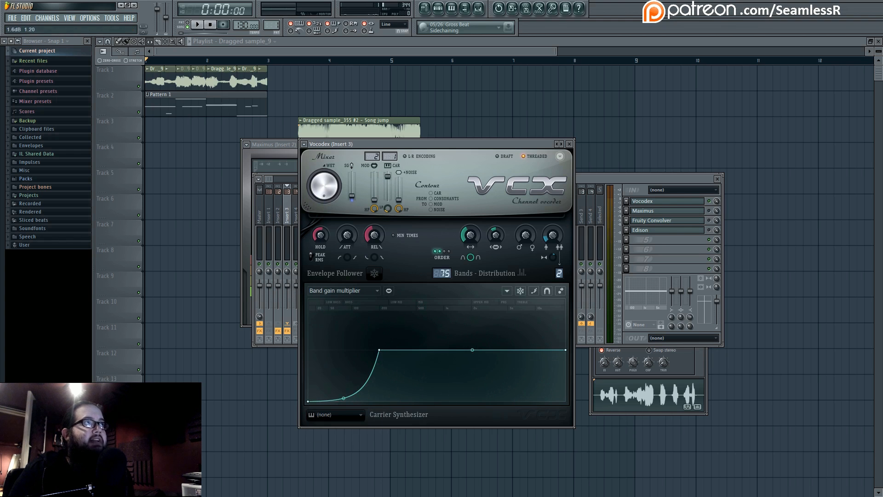
key(space)
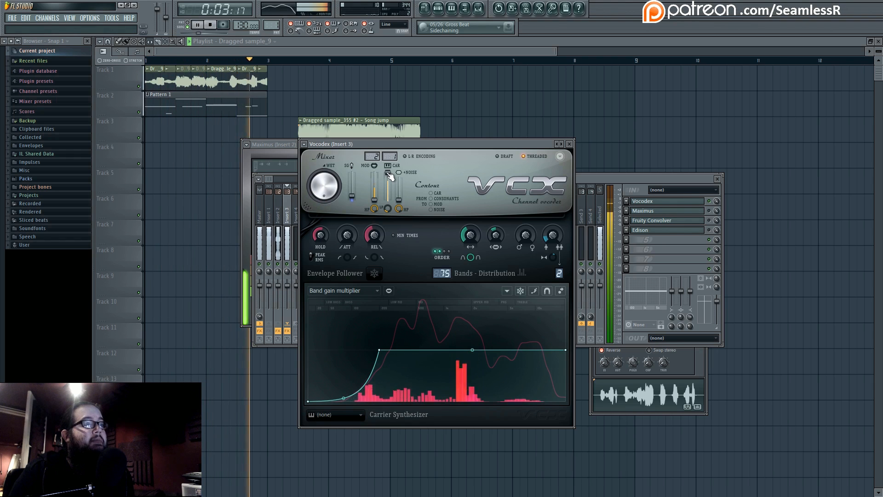
key(space)
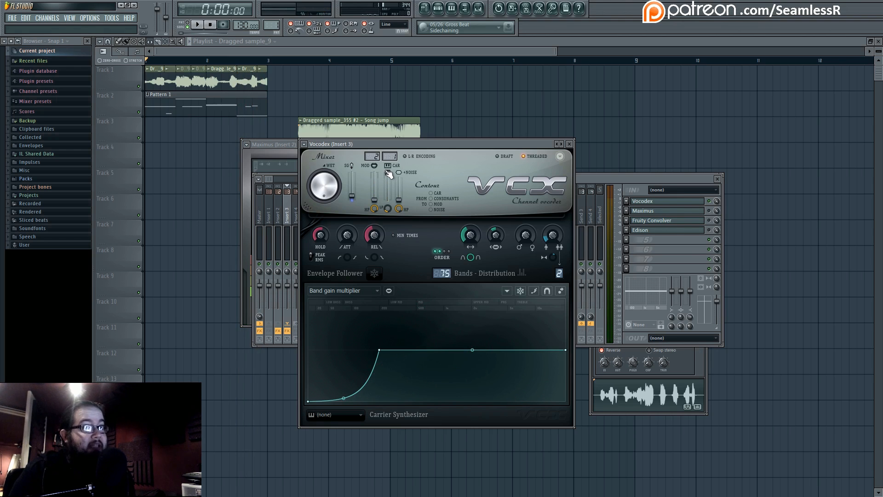
key(space)
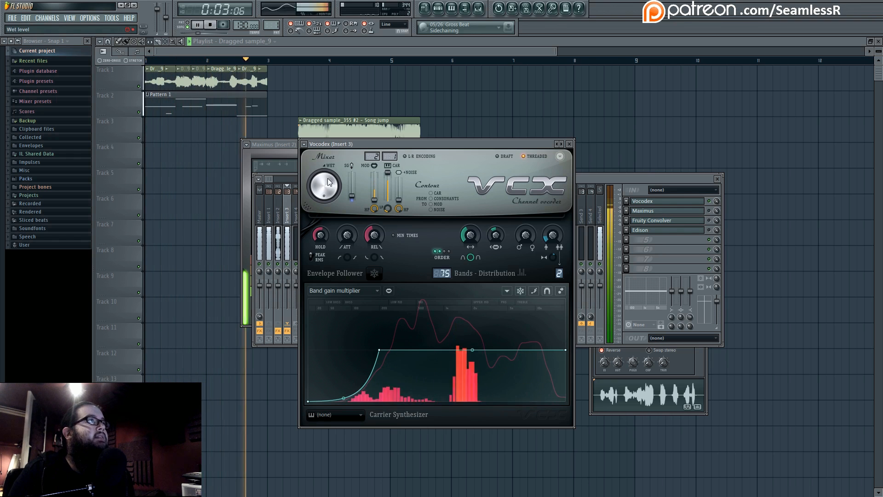
key(space)
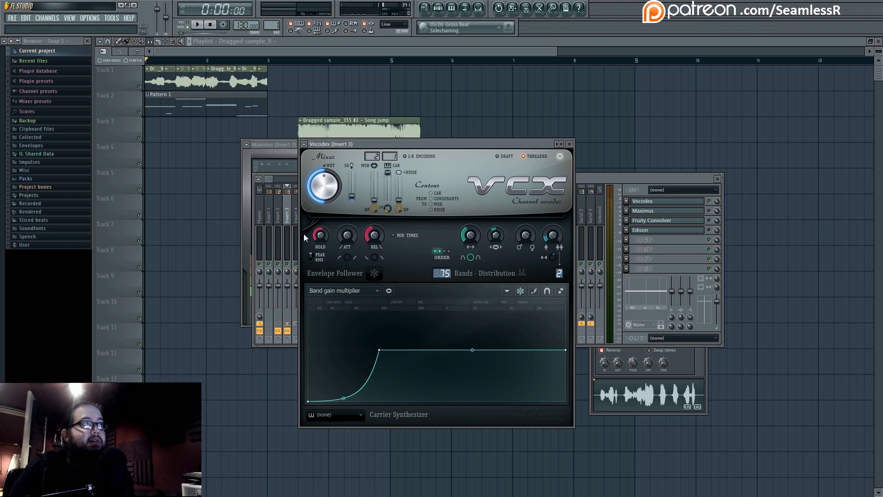
drag(375, 240, 374, 262)
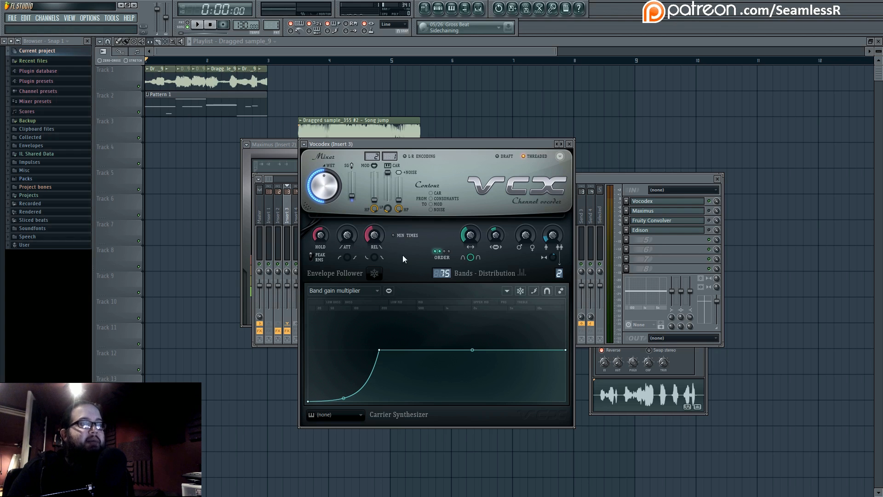
click(357, 291)
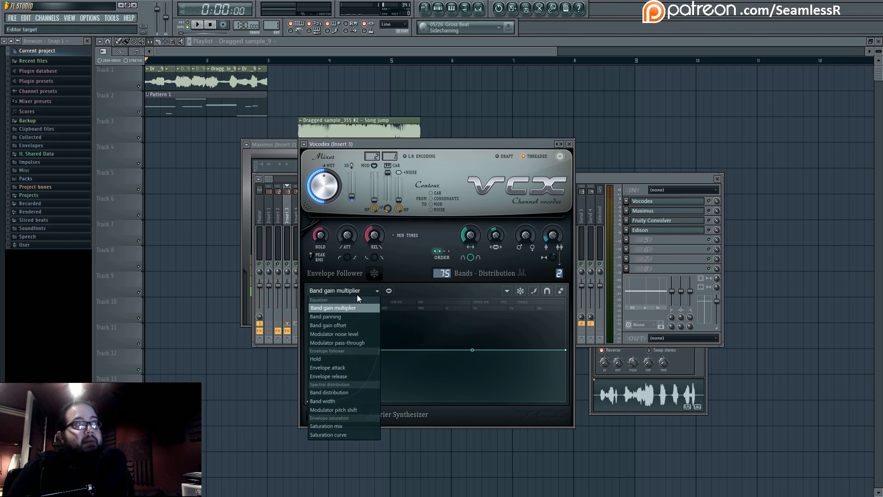
click(358, 293)
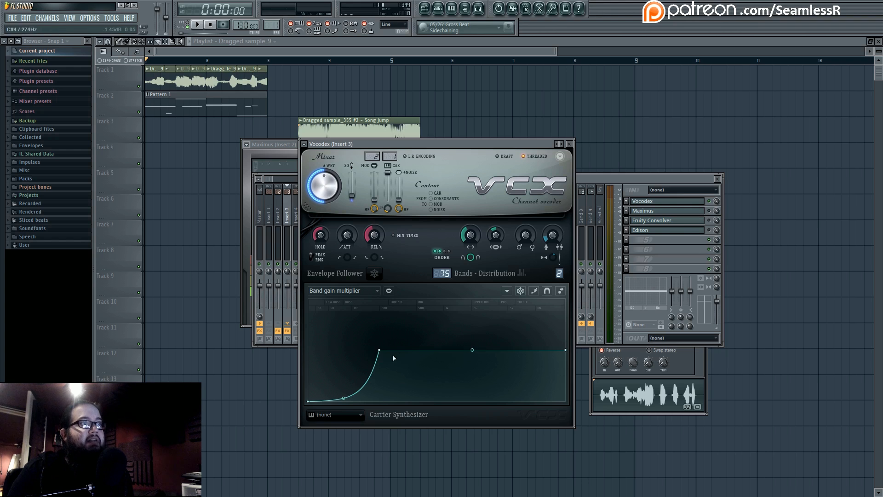
Display Vocodex's Band width curve, add a low point in its high-frequency range, and play the arrangement to hear the change
click(361, 292)
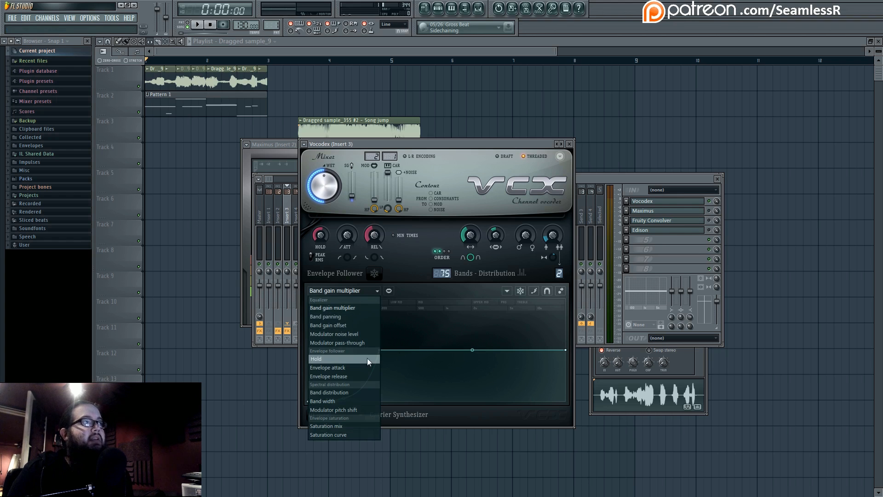
click(357, 401)
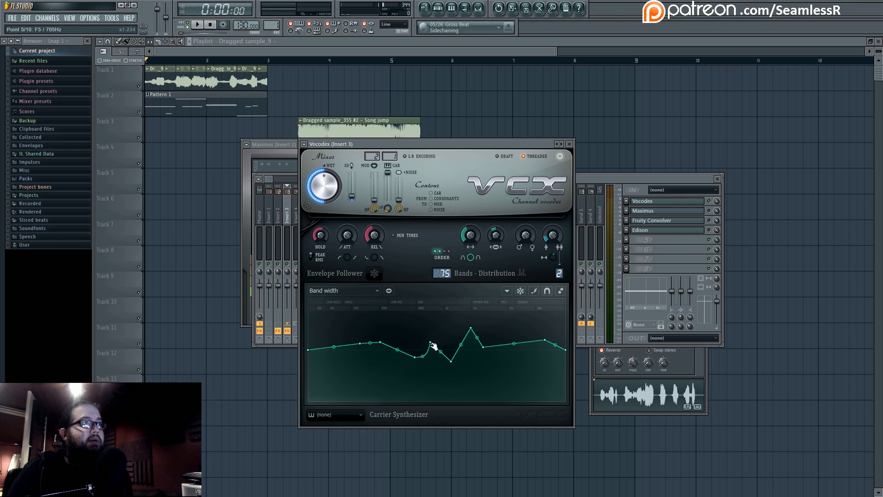
key(space)
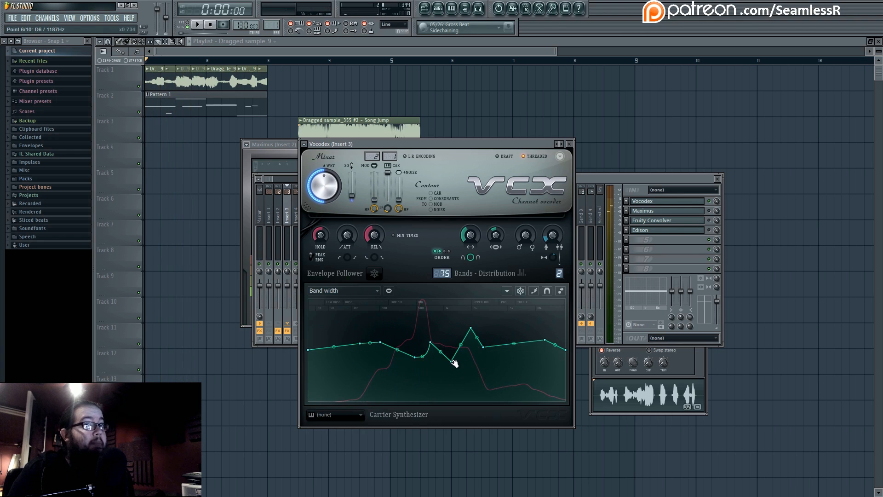
mouse_move(516, 365)
mouse_down()
mouse_move(522, 395)
mouse_move(500, 396)
mouse_move(545, 395)
mouse_move(526, 309)
mouse_move(520, 407)
mouse_move(511, 309)
mouse_move(518, 299)
mouse_move(521, 360)
mouse_up()
key(space)
key(space)
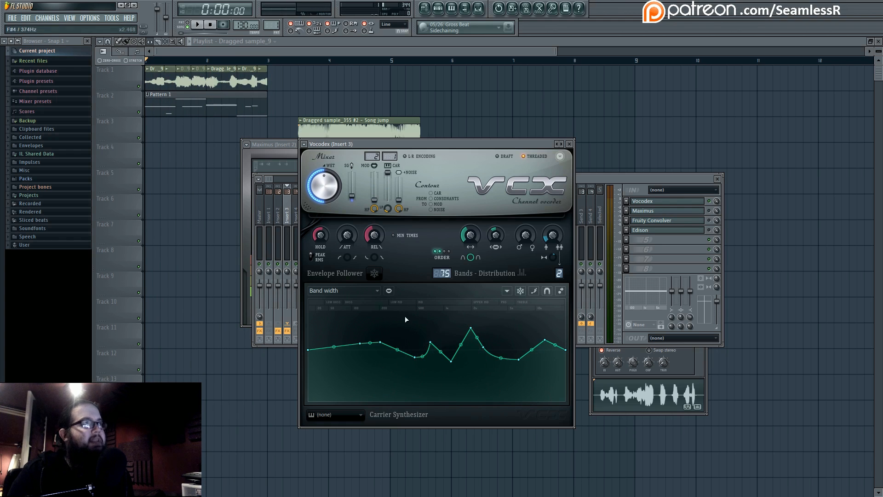
Review Vocodex's Envelope attack, Hold and Envelope release curves one after another
click(370, 291)
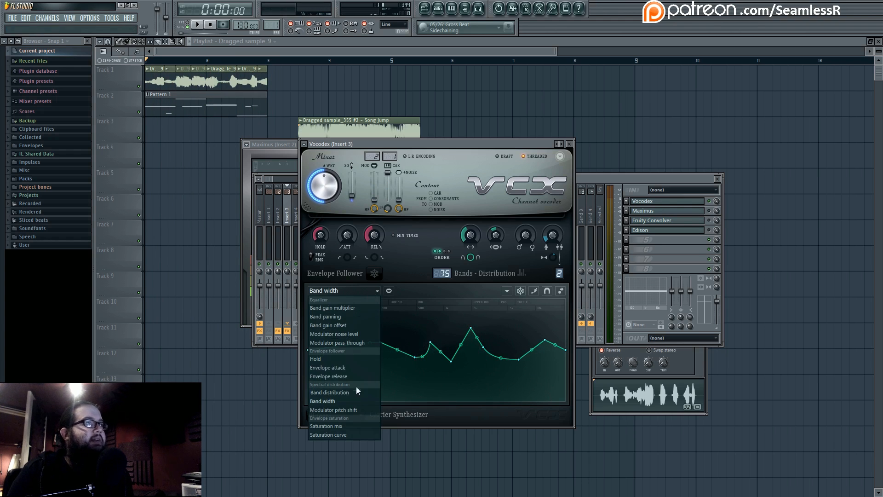
click(355, 368)
click(349, 292)
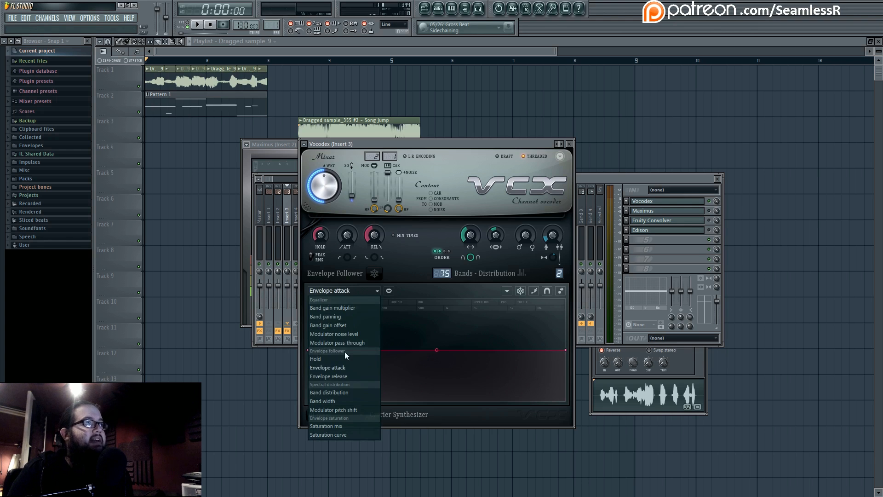
click(344, 359)
click(336, 295)
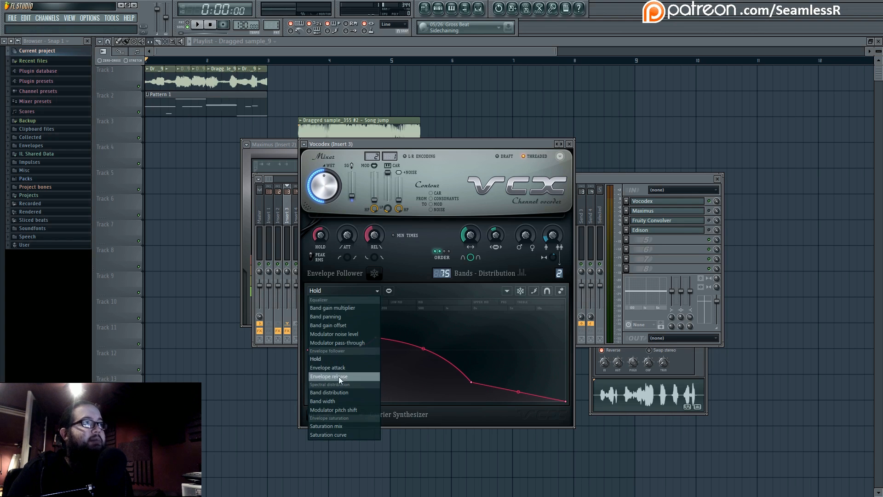
click(337, 376)
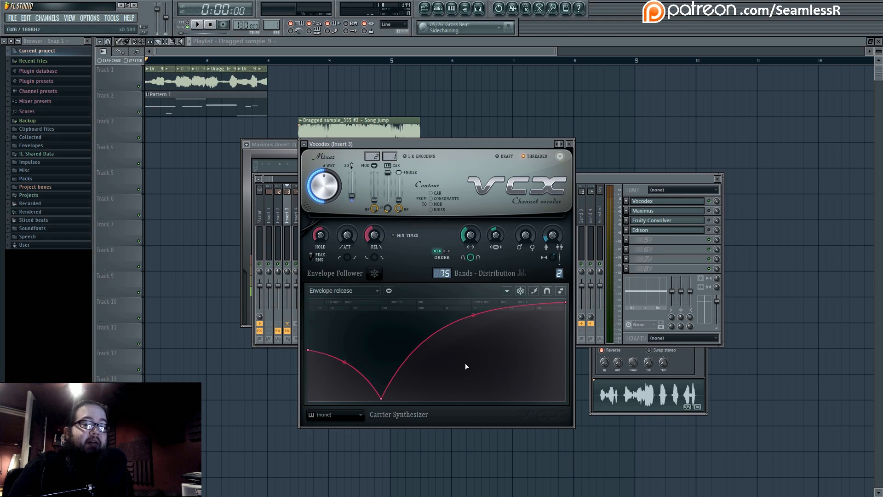
Play the arrangement while setting the tension of the Envelope release curve's last segment to about 21%
key(space)
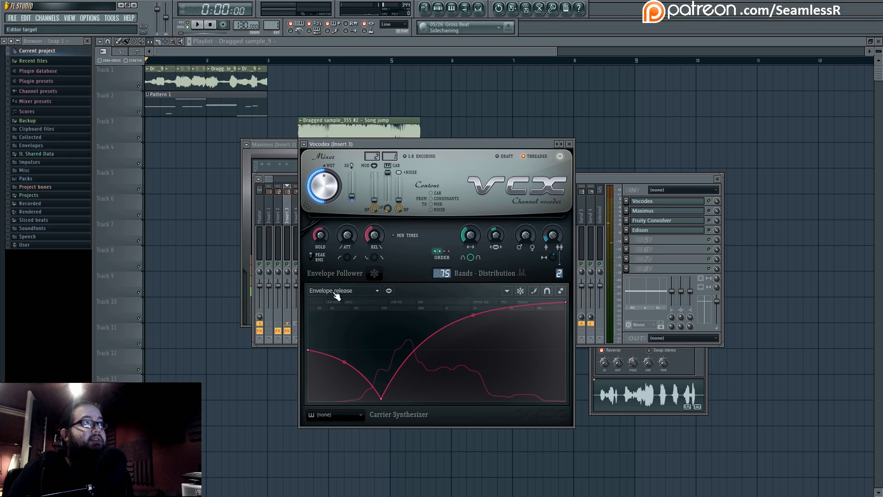
key(space)
mouse_move(473, 315)
mouse_down()
mouse_move(473, 398)
mouse_move(473, 302)
mouse_up()
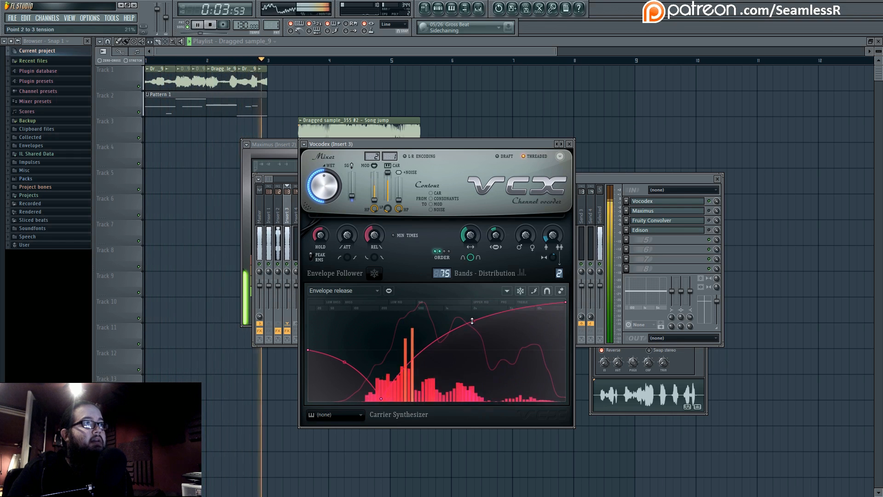
key(space)
Display Vocodex's Band distribution curve, raise its first point, and return that point to the lowest level
click(345, 290)
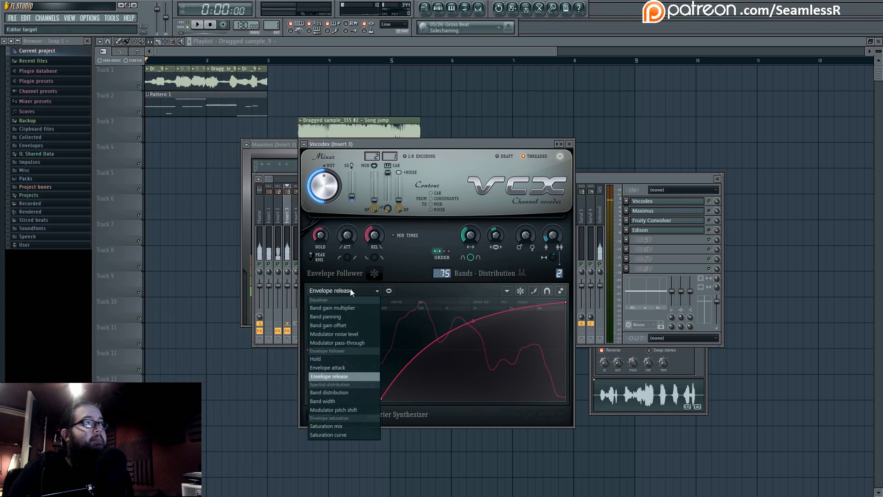
click(360, 394)
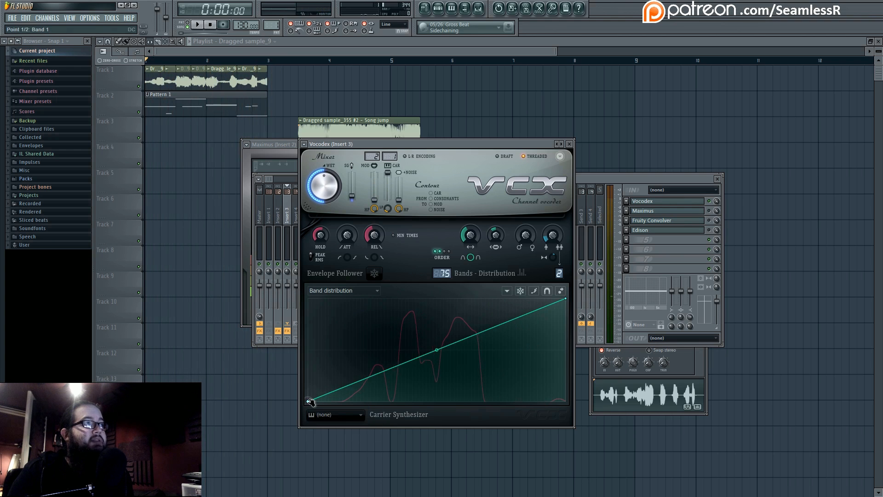
drag(311, 400, 308, 374)
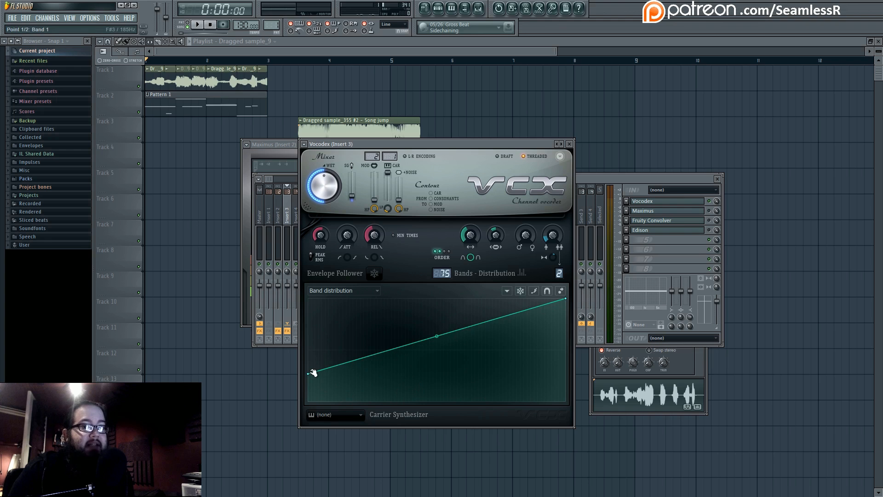
drag(313, 372, 310, 400)
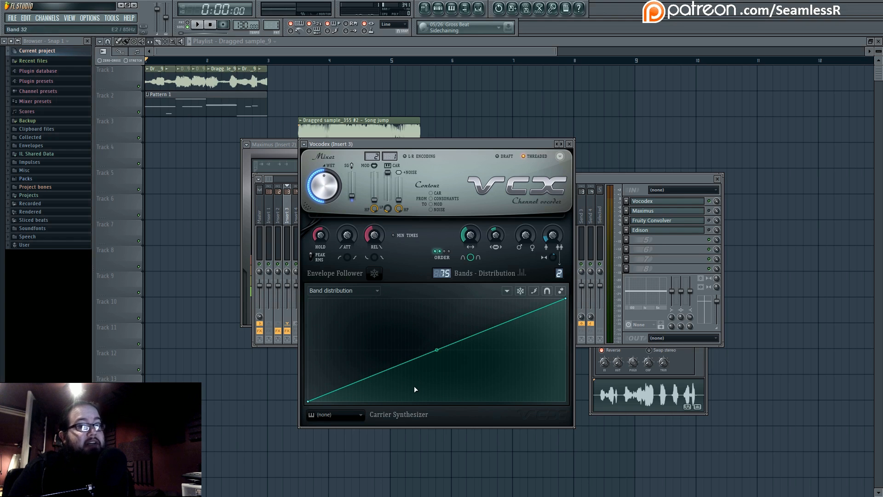
Display the Modulator pitch shift curve, raise its lowest point slightly, and play the arrangement to hear the change
click(361, 290)
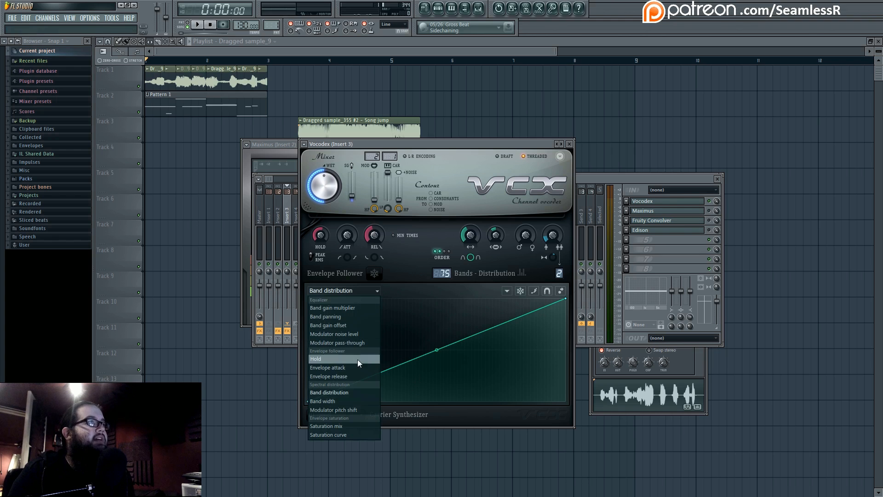
click(356, 410)
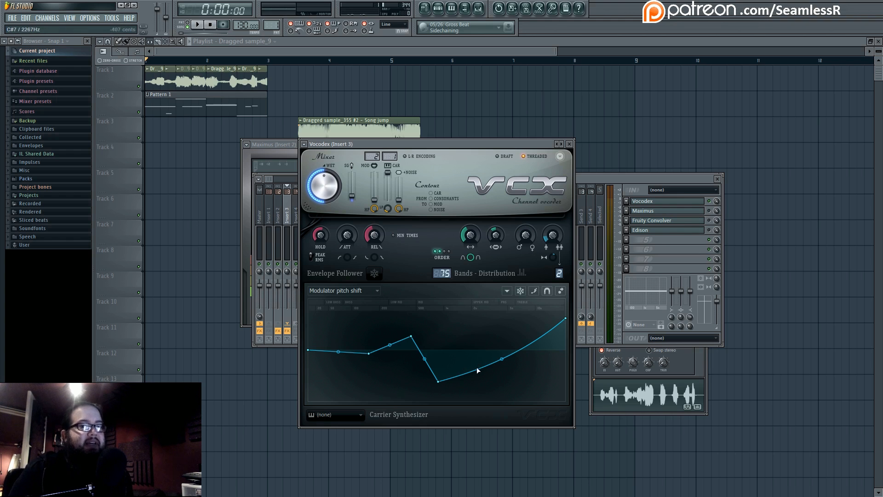
mouse_move(445, 376)
mouse_down()
mouse_move(445, 385)
mouse_move(464, 350)
mouse_move(453, 302)
mouse_move(395, 303)
mouse_move(400, 396)
mouse_move(538, 395)
mouse_move(463, 388)
mouse_move(450, 346)
mouse_move(440, 376)
mouse_move(445, 364)
mouse_up()
key(space)
key(space)
key(space)
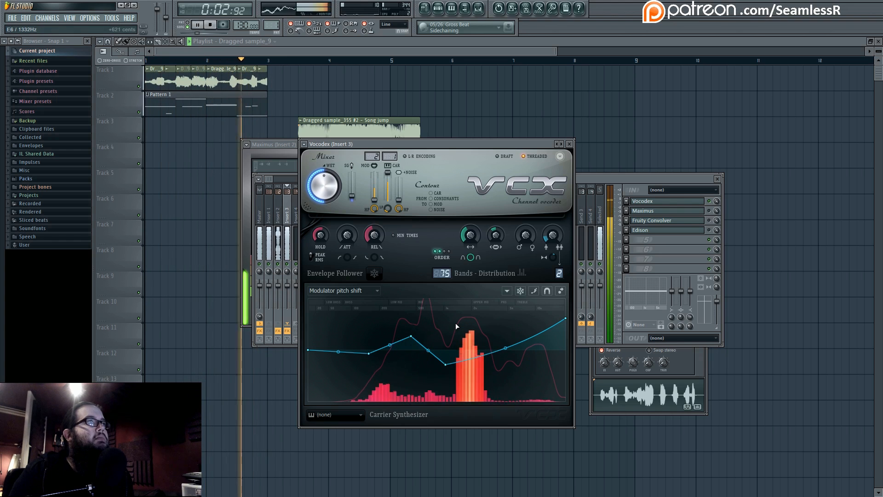
key(space)
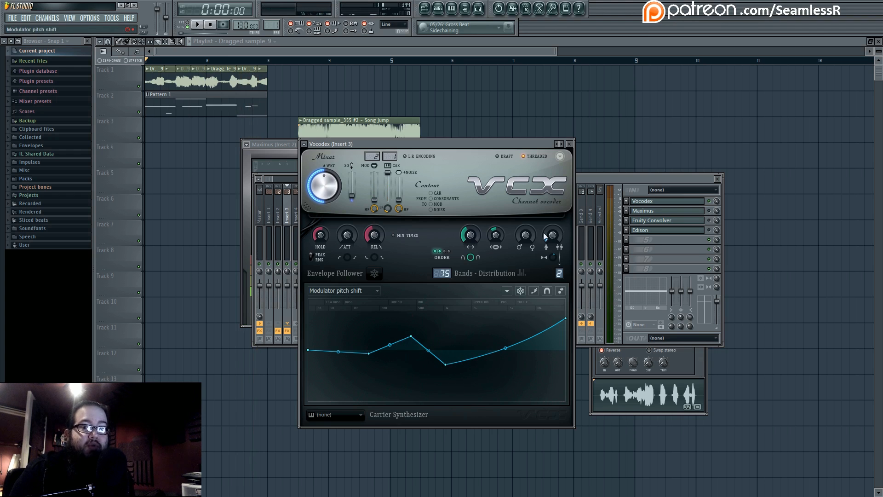
Play the arrangement while adjusting Vocodex's overall modulator pitch shift to about -32 cents
key(space)
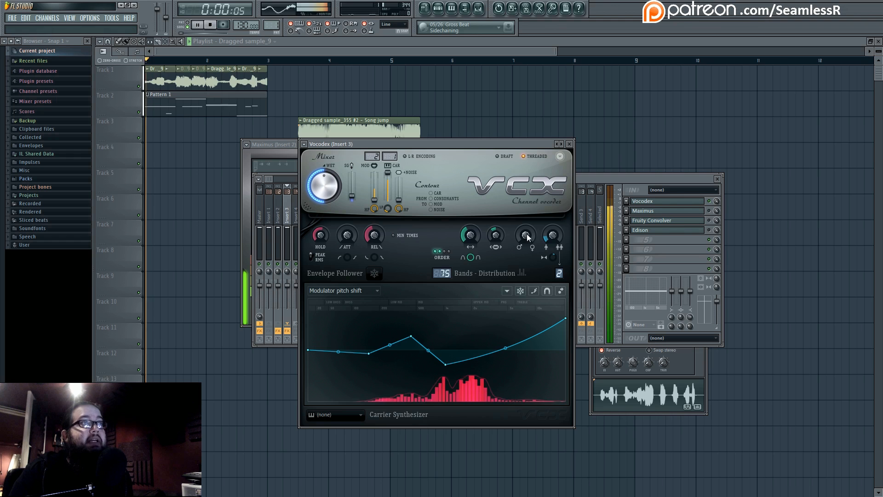
mouse_move(526, 236)
mouse_down()
mouse_move(526, 264)
mouse_move(526, 223)
mouse_move(526, 240)
mouse_up()
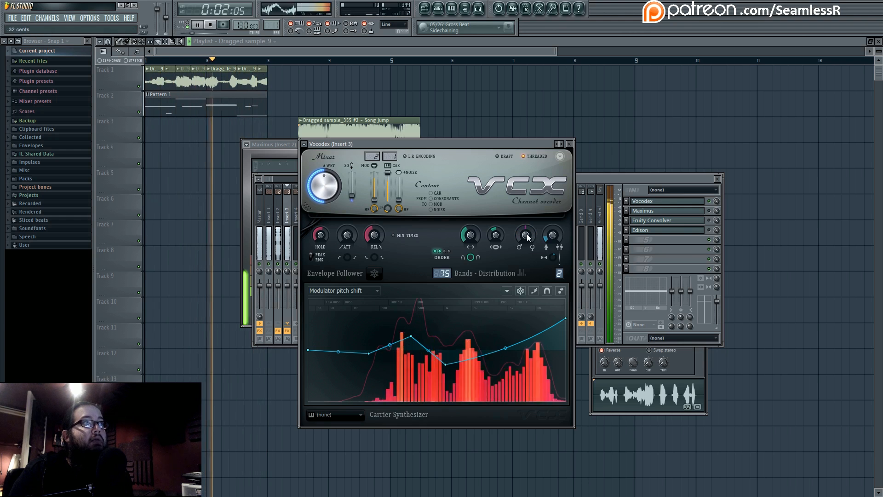
key(space)
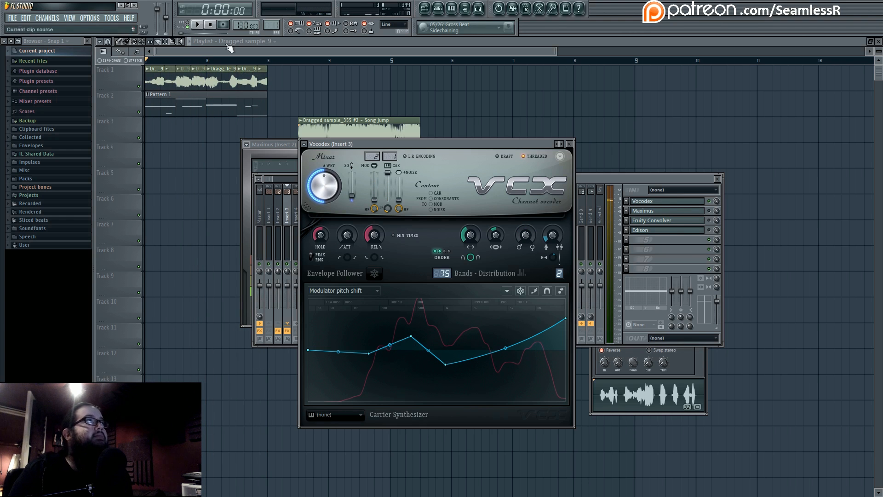
Open Maximus on Insert 3 and examine its low, mid and master band curves while playing the arrangement
click(699, 212)
click(699, 211)
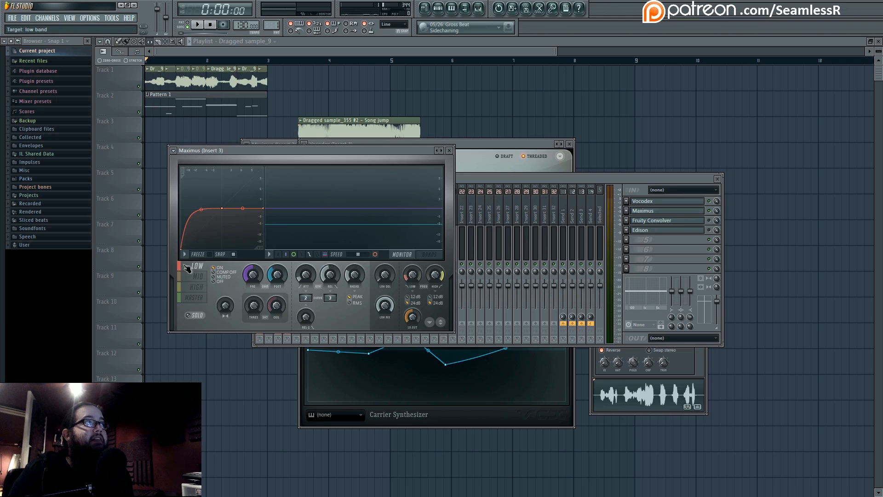
click(199, 277)
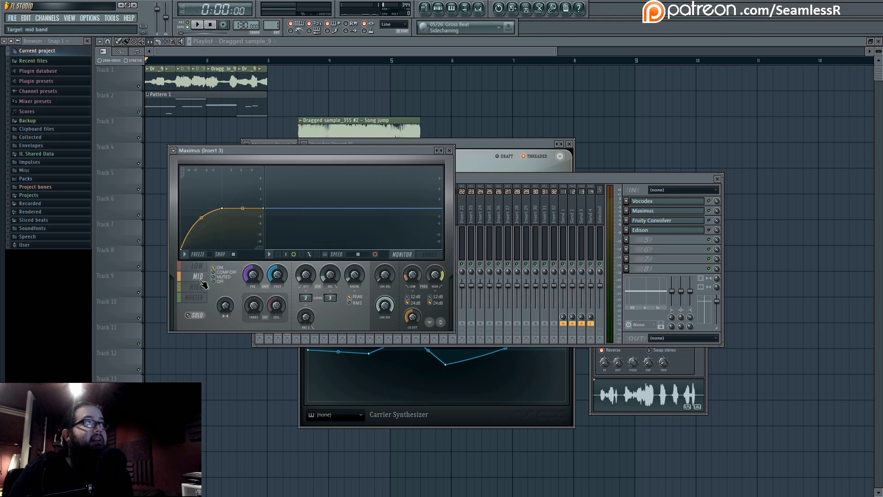
click(201, 268)
key(space)
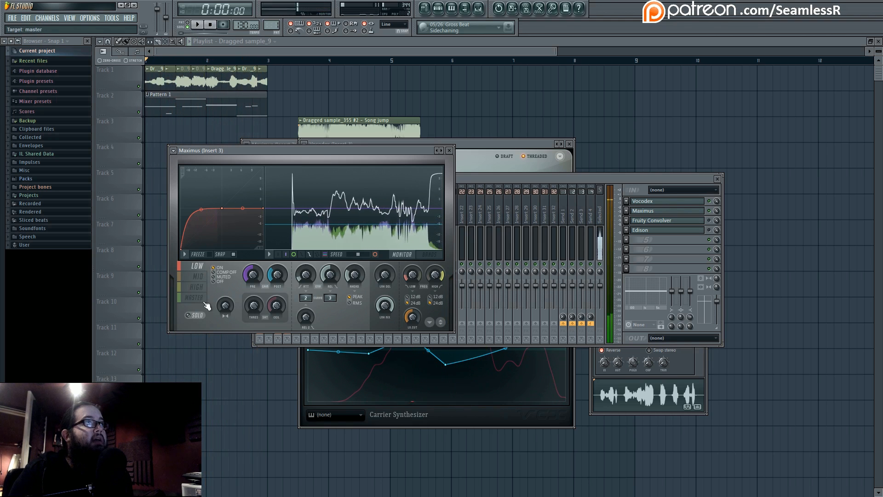
click(203, 301)
key(space)
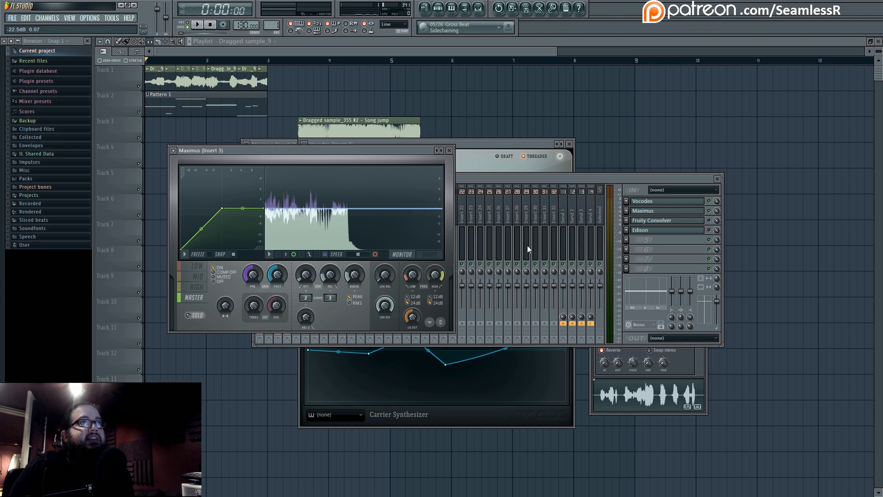
Open Fruity Convolver on Insert 3 and compare its impulse response with its equalizer curve
click(705, 222)
click(701, 221)
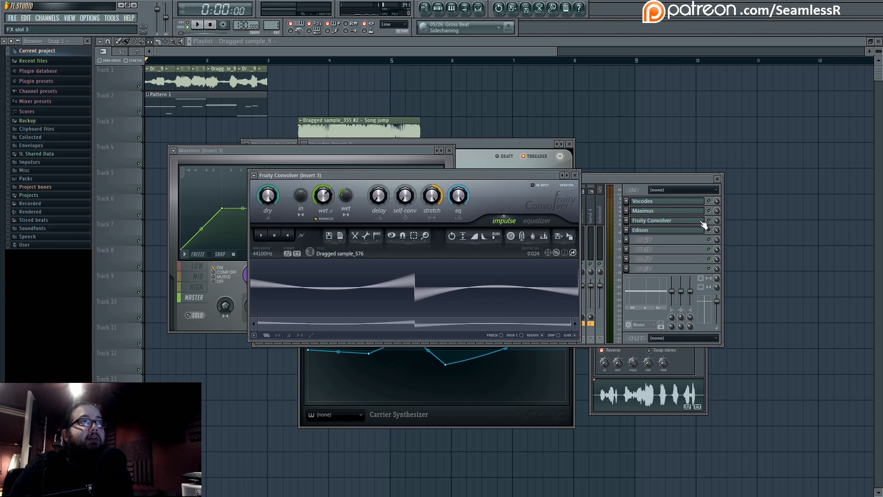
click(536, 221)
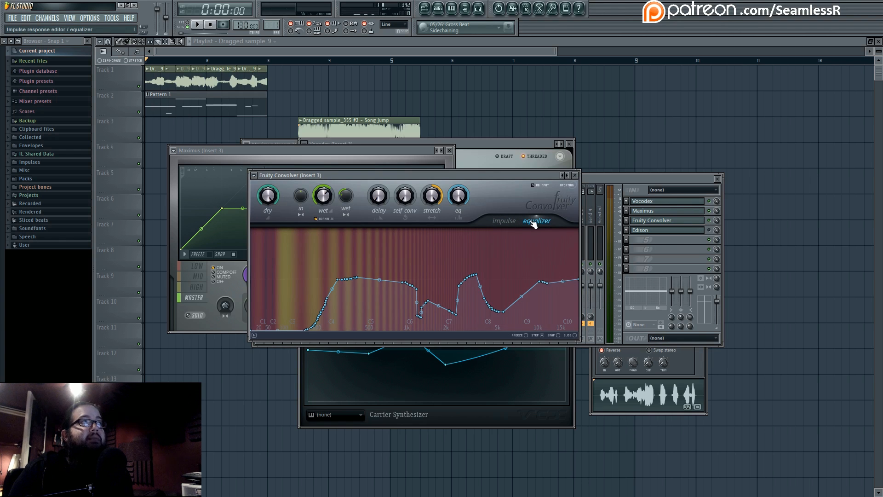
click(504, 220)
click(537, 220)
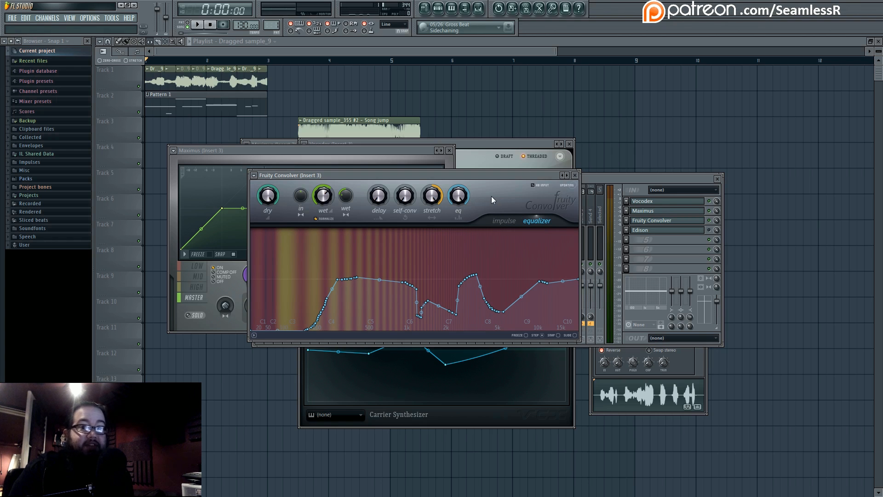
Play the arrangement with Fruity Convolver's dry level at minimum and again with the dry level restored
drag(267, 197, 268, 249)
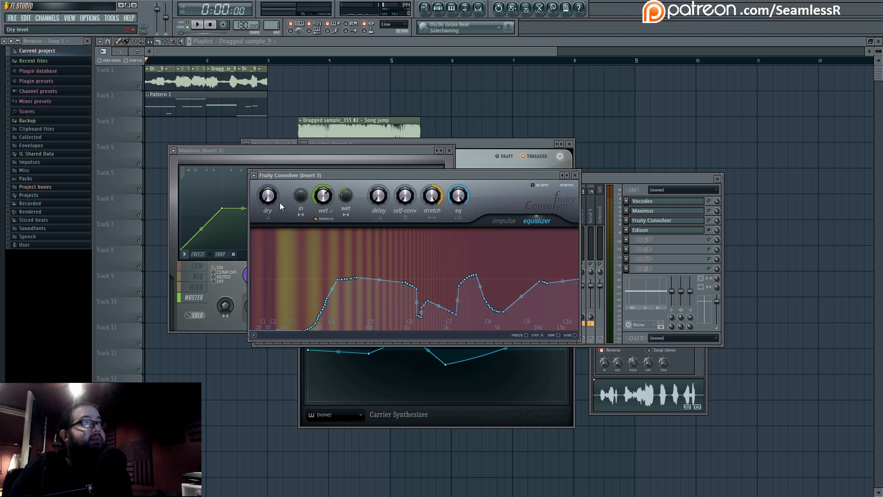
key(space)
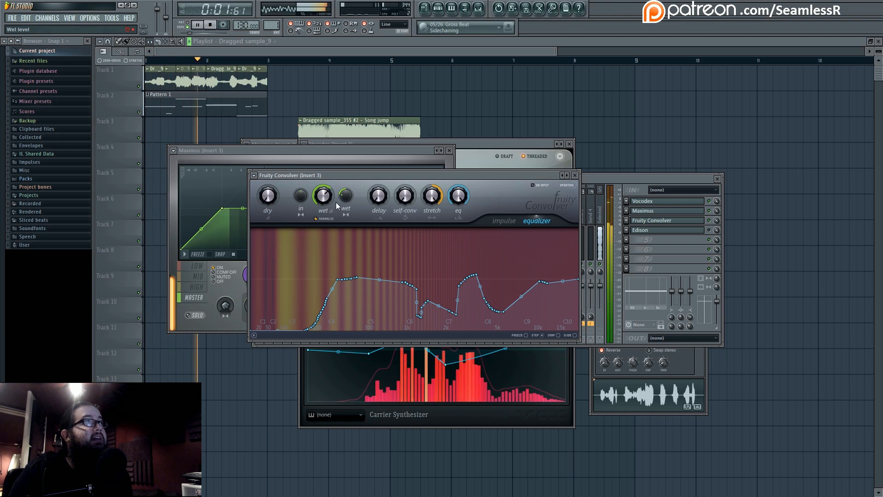
key(space)
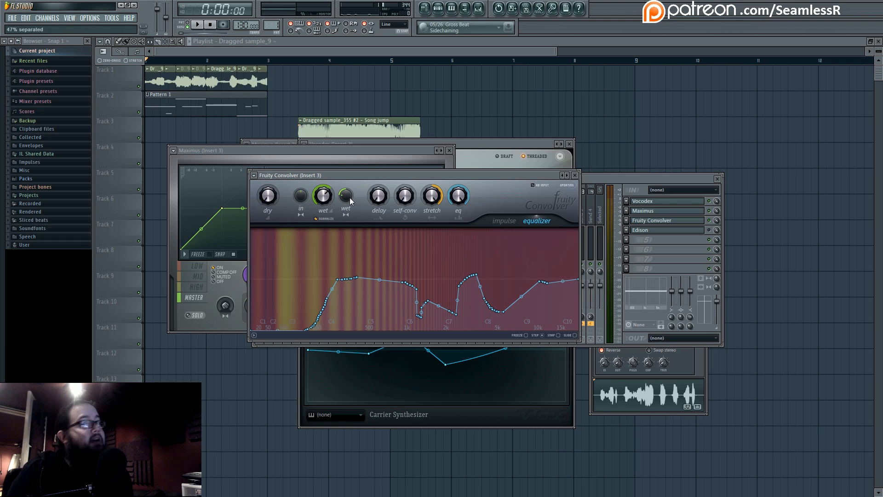
key(space)
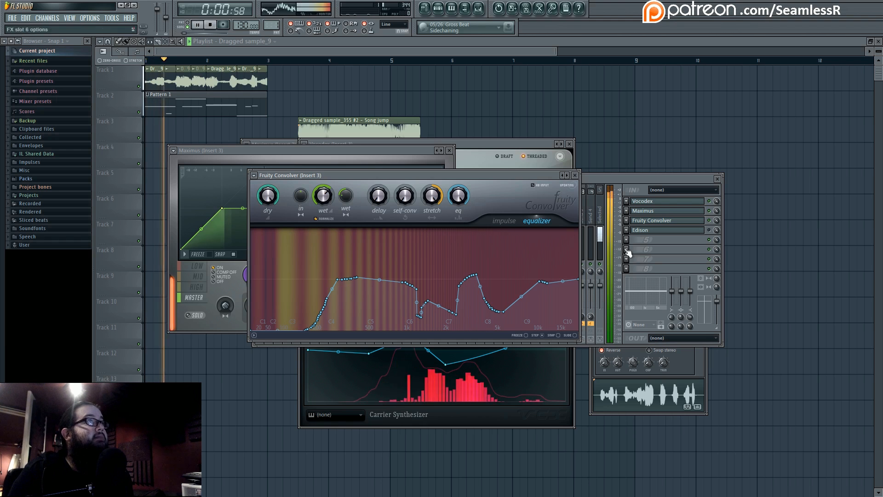
key(space)
View the recorded audio in Edison on Insert 3, and open the channel settings of the Dragged sample_355 #2 clip
click(699, 232)
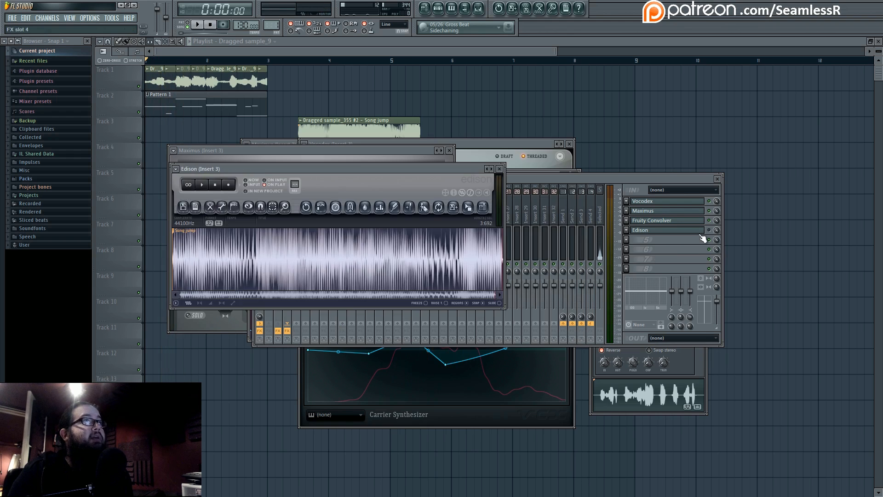
right_click(591, 165)
double_click(323, 124)
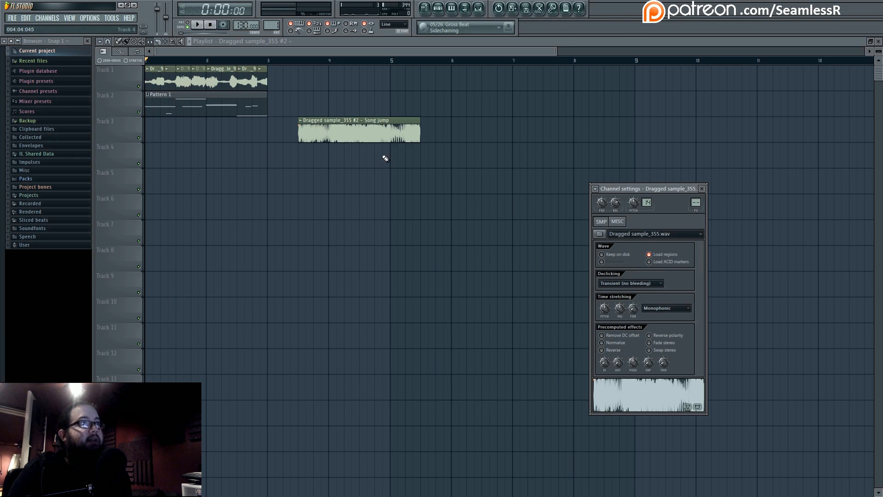
right_click(378, 192)
scroll(335, 215, up, 4)
double_click(327, 133)
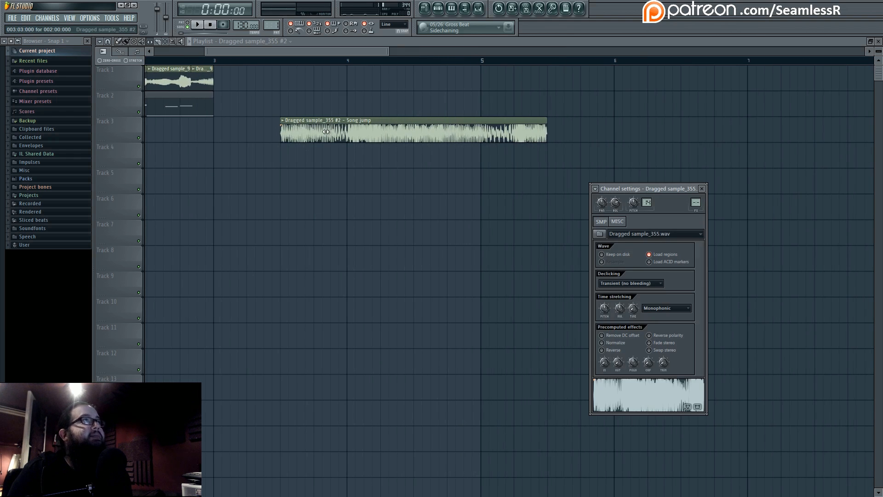
Set the time stretching method of Dragged sample_355 to Tonal
click(670, 311)
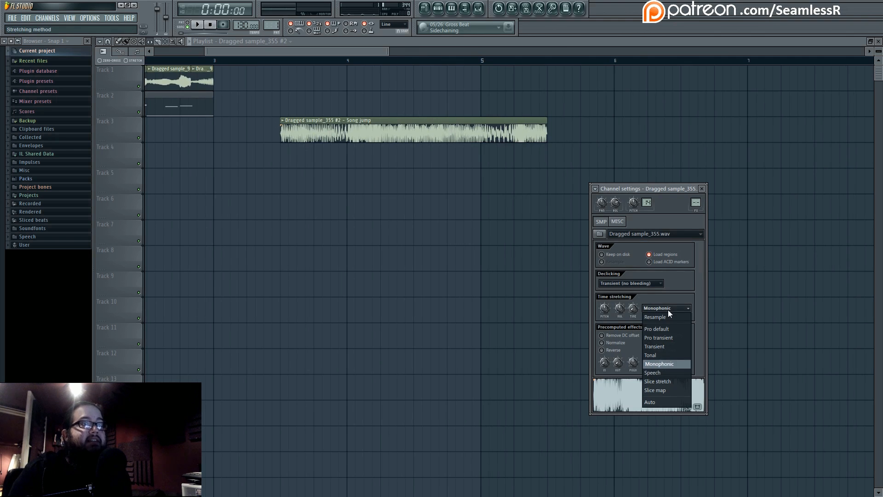
click(668, 310)
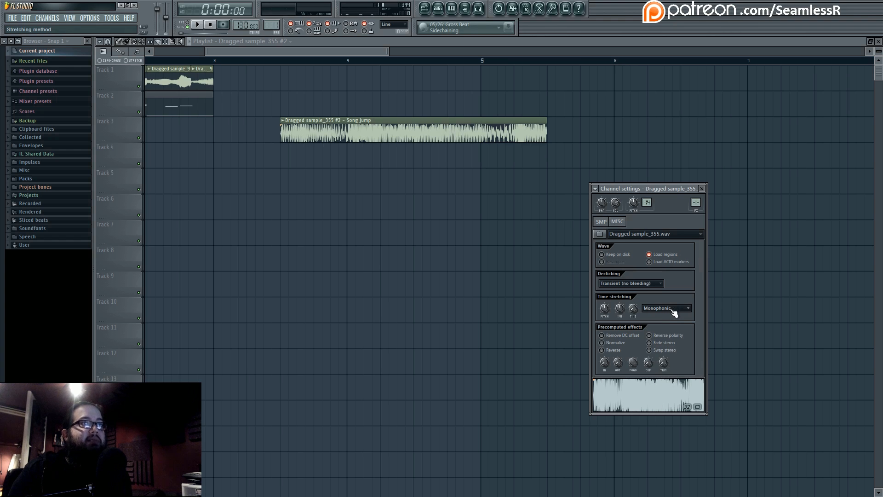
click(672, 311)
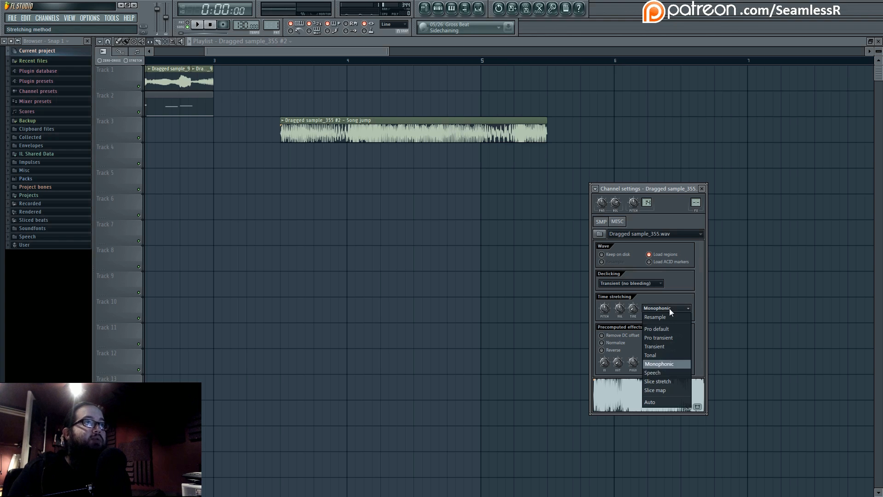
click(649, 357)
Play the Dragged sample_355 #2 clip on Track 3 from its start
key(space)
key(space)
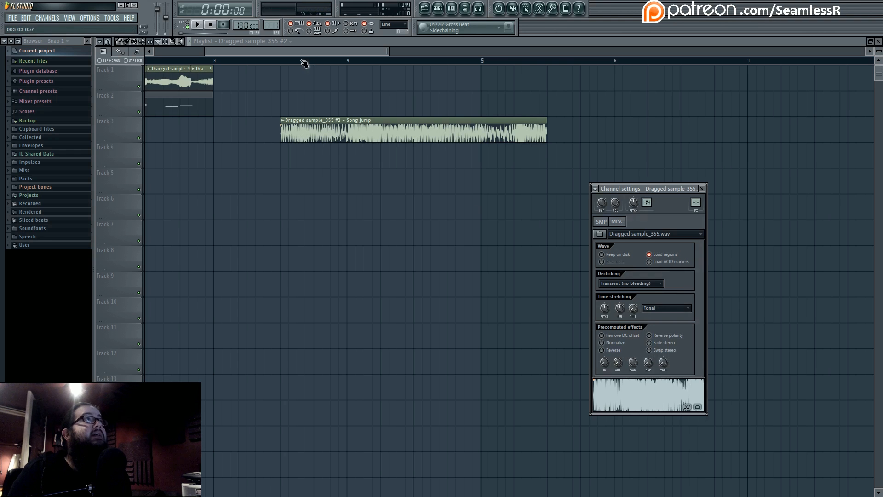
click(283, 60)
key(space)
double_click(374, 128)
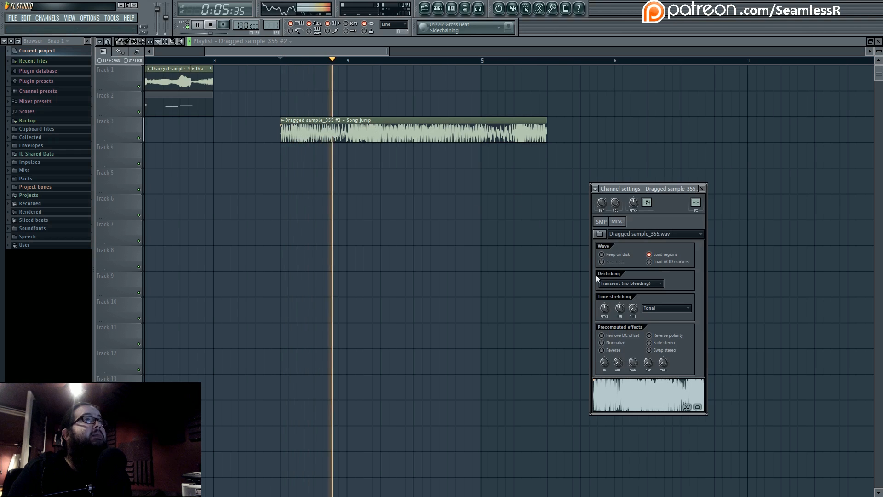
Lengthen the sample's stretch time during playback, reset it, and raise the sample's channel pitch
alt+click(608, 308)
drag(634, 305, 634, 300)
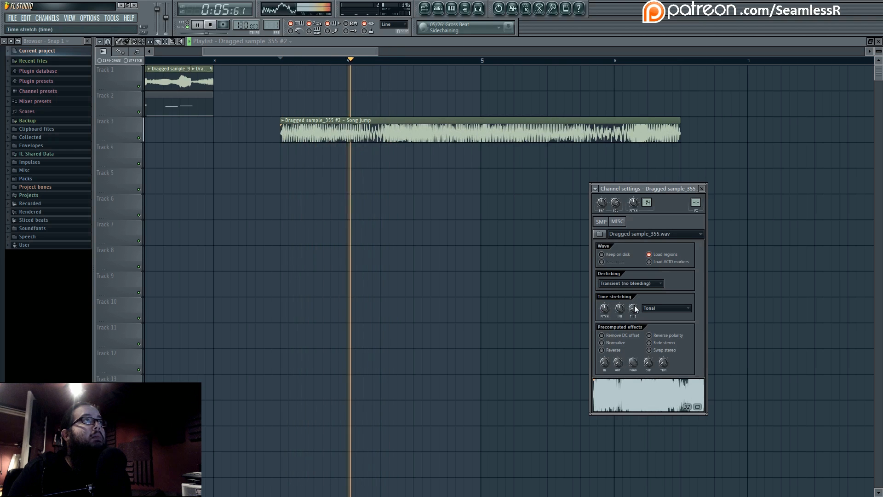
alt+click(634, 305)
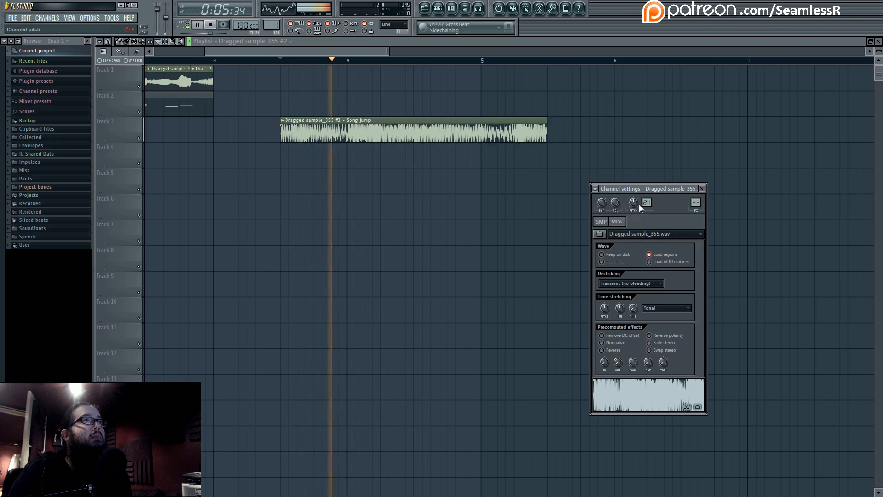
drag(637, 204, 637, 195)
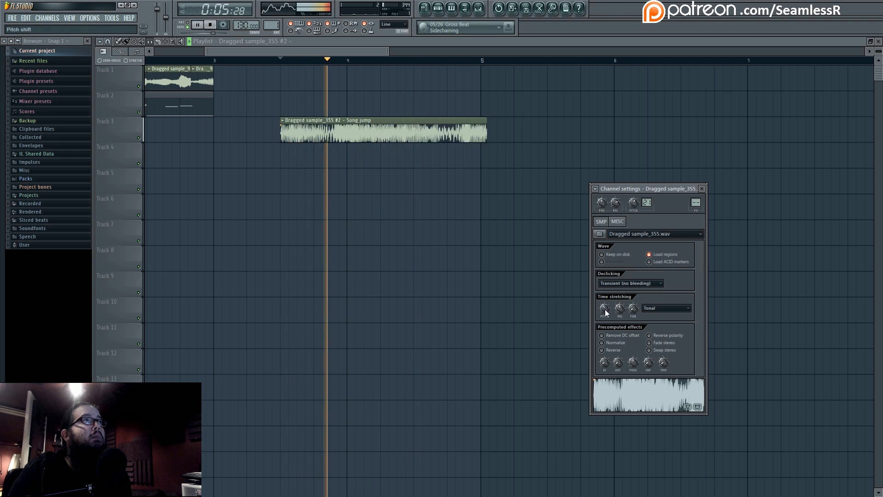
Try pitch shift and stretch time changes on Dragged sample_355 during playback, and reset the channel pitch and pitch shift
drag(632, 309, 607, 305)
alt+click(636, 206)
key(space)
alt+click(605, 306)
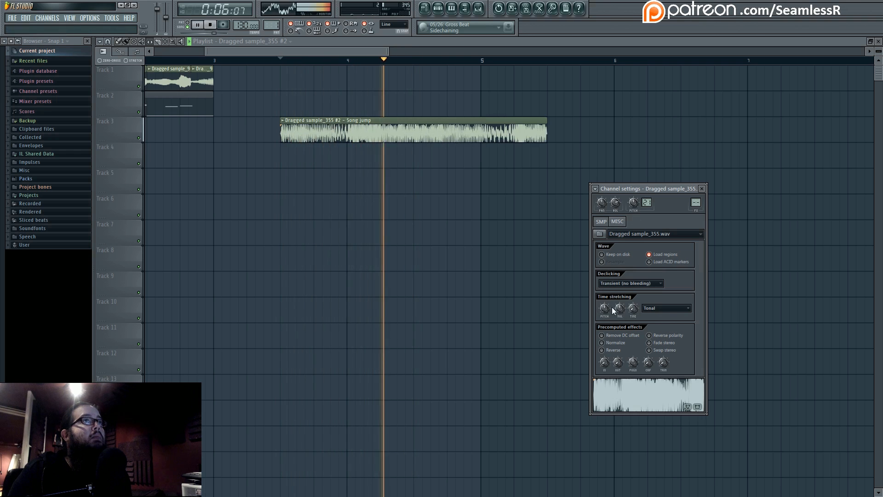
Set the sample's time stretching method to Monophonic and audition it with altered channel pitch and stretch time
click(658, 311)
click(671, 343)
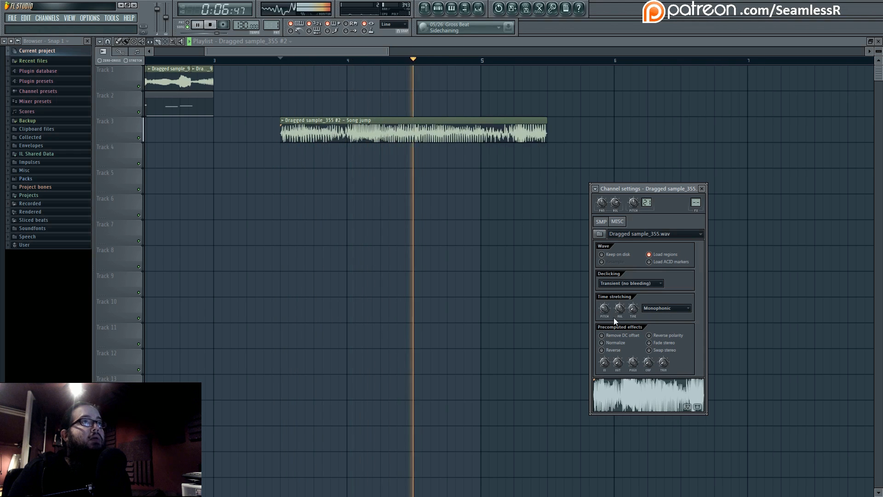
drag(634, 202, 635, 205)
drag(633, 306, 633, 307)
key(space)
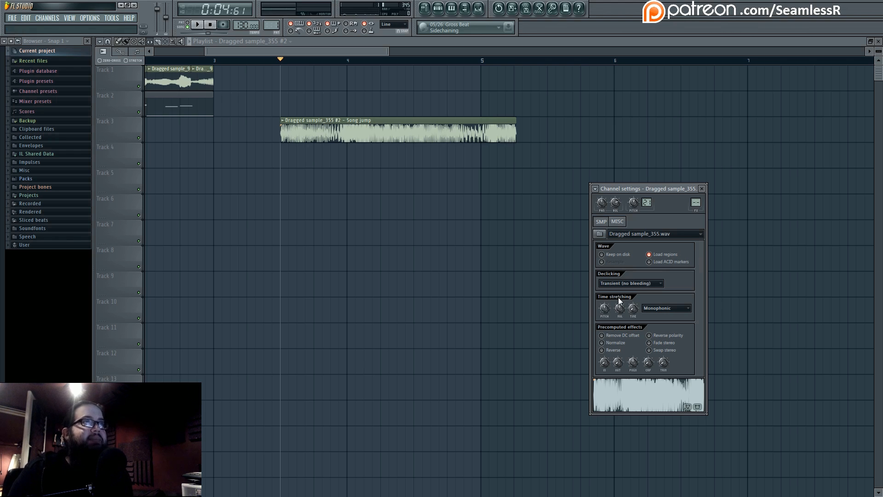
drag(633, 310, 636, 199)
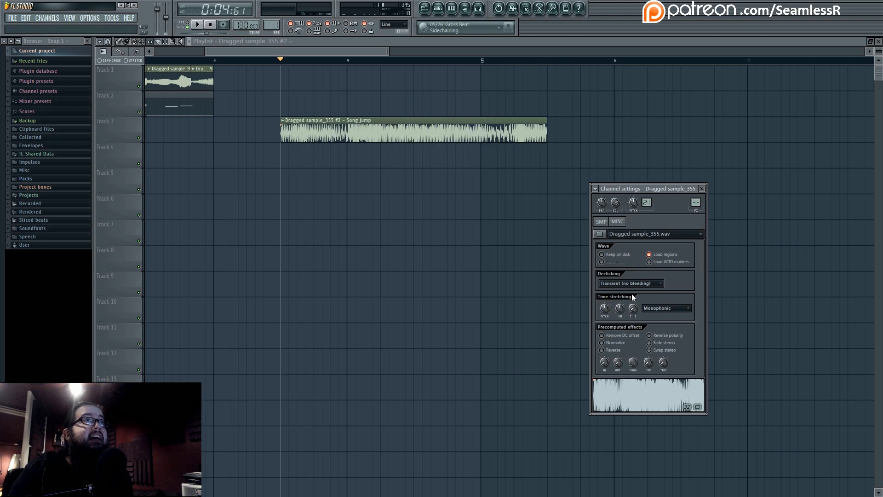
Play the Dragged sample_355 #2 clip on Track 3 from its start and again from bar 5
drag(345, 184, 401, 181)
key(space)
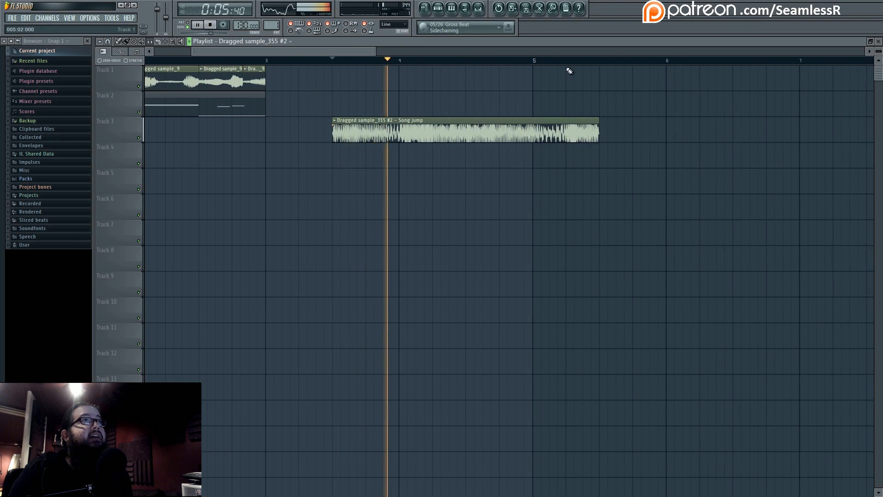
key(space)
click(533, 61)
key(space)
key(space)
key(space)
key(space)
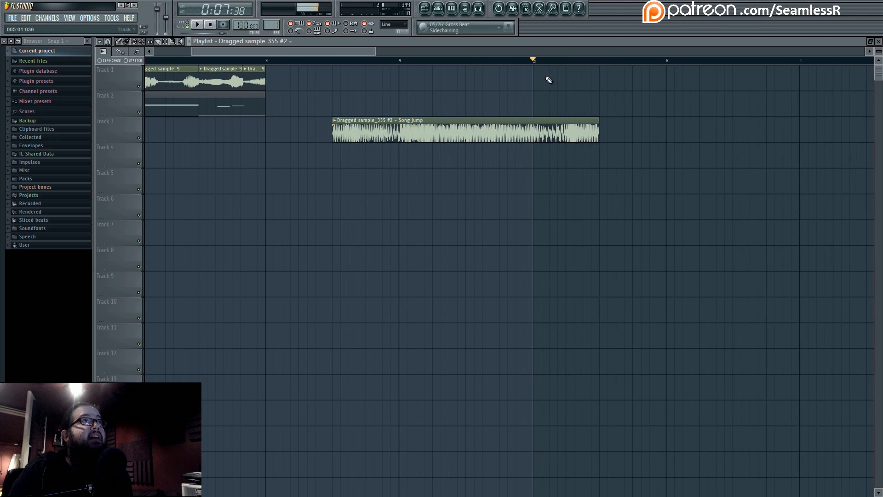
Reverse Dragged sample_355 in its channel settings and play the clip from shortly after its start
double_click(530, 121)
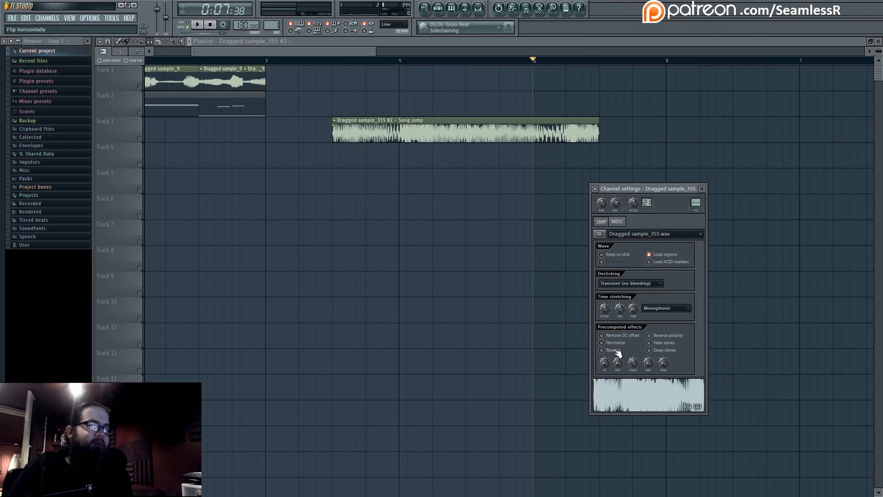
click(615, 350)
click(367, 61)
key(space)
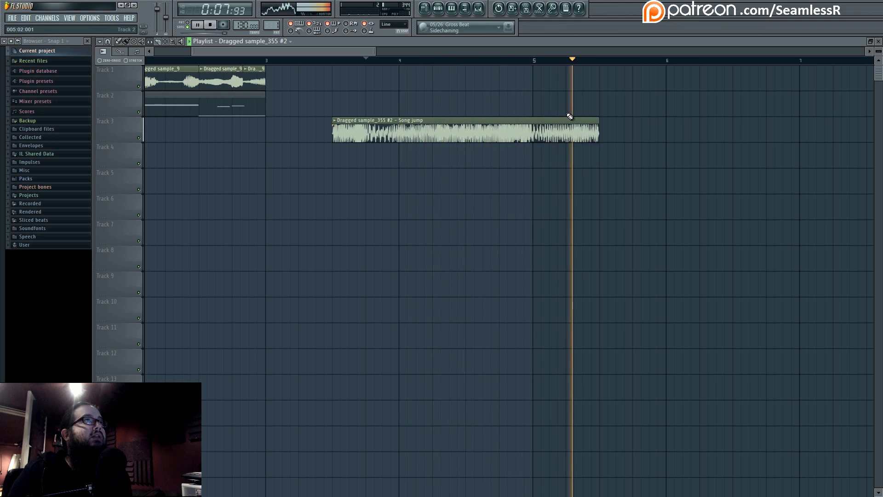
key(space)
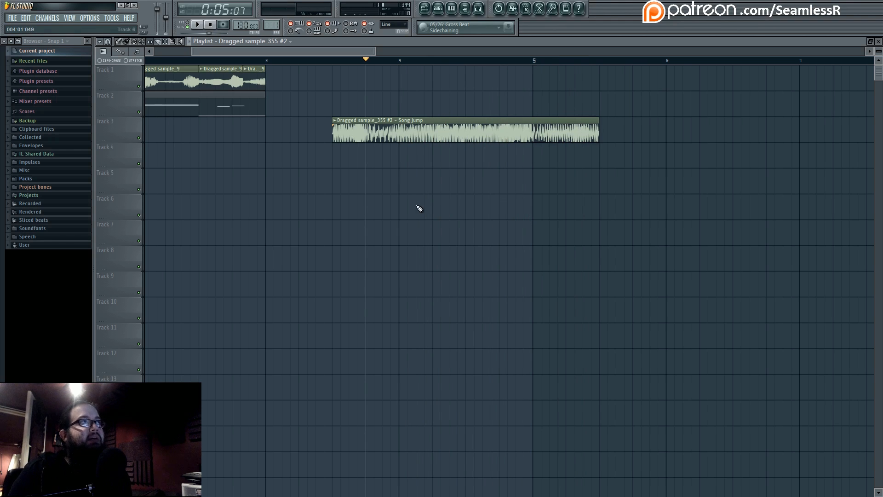
Create an automation clip for the sample's channel volume, enable its LFO and set the LFO skew to 100%
double_click(397, 121)
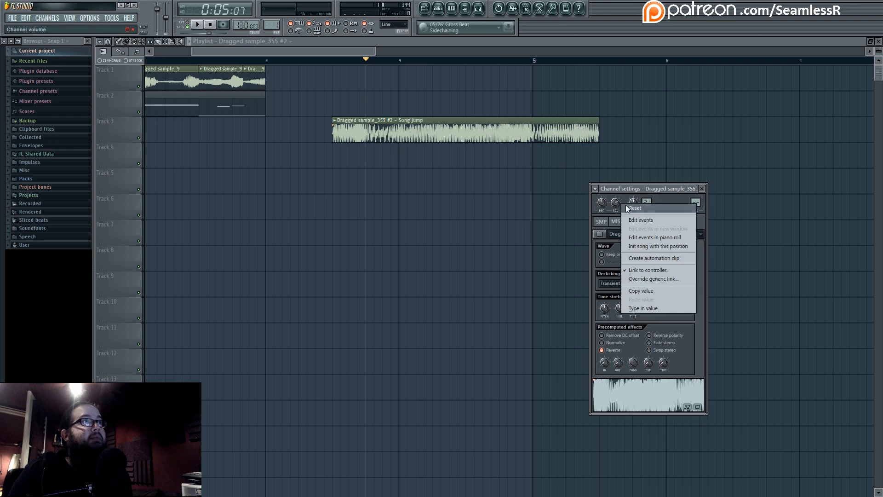
click(643, 257)
double_click(267, 149)
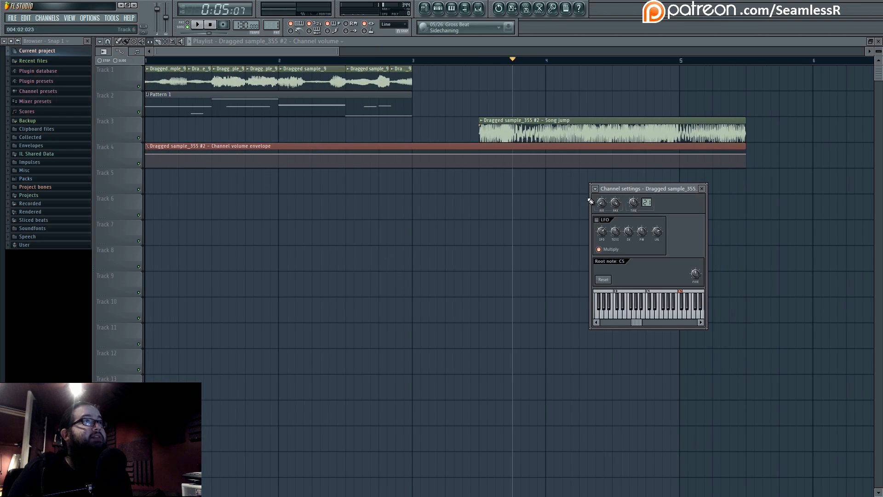
click(601, 220)
drag(628, 232, 628, 212)
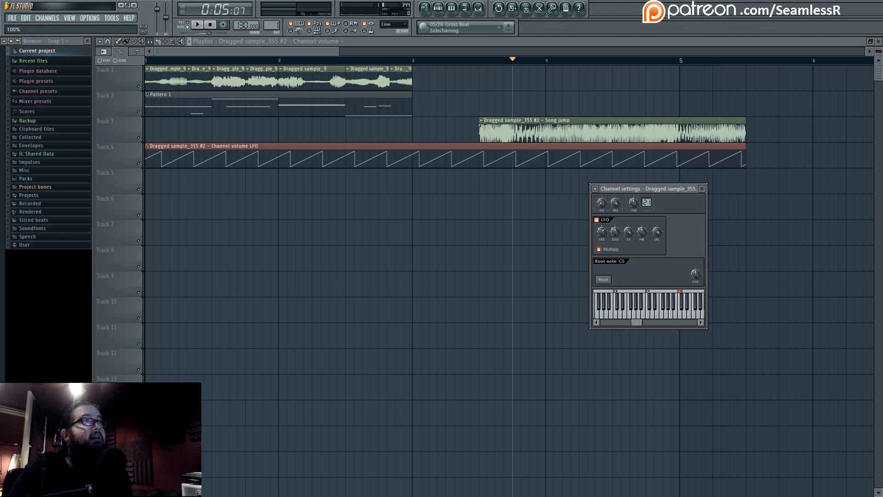
Move the channel volume LFO clip to Track 8 and skew its LFO into a rising sawtooth
drag(371, 148, 462, 261)
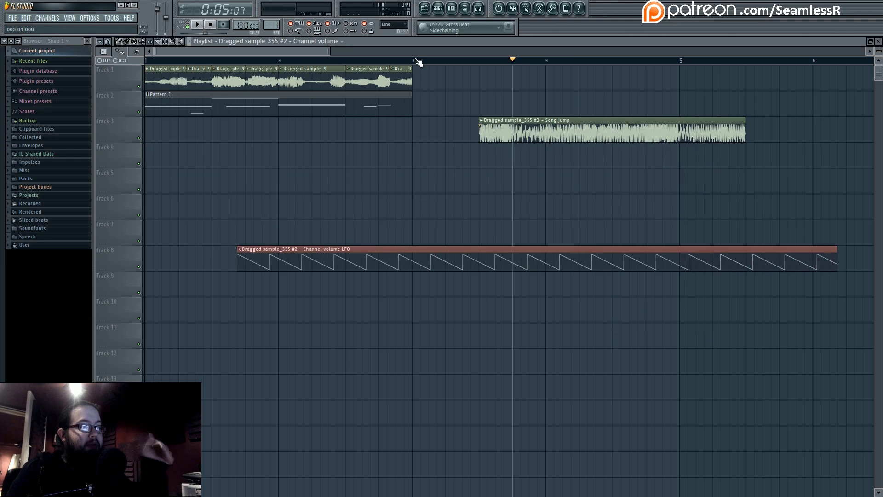
click(427, 62)
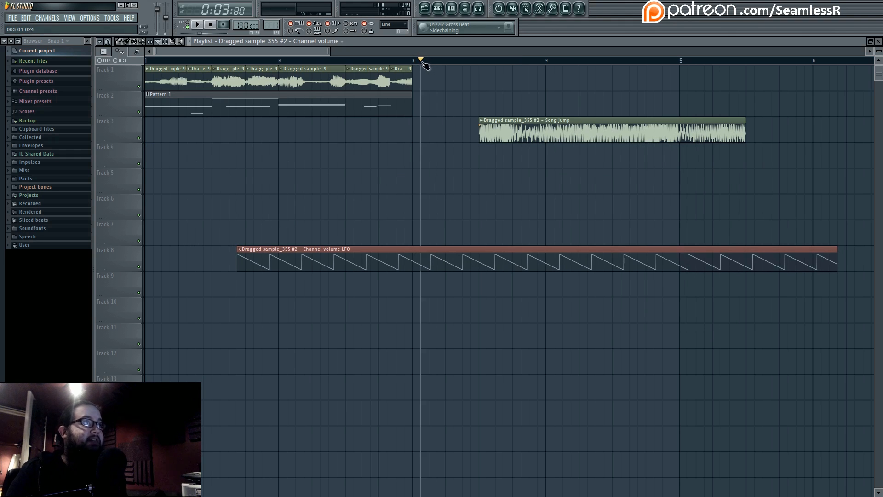
double_click(433, 250)
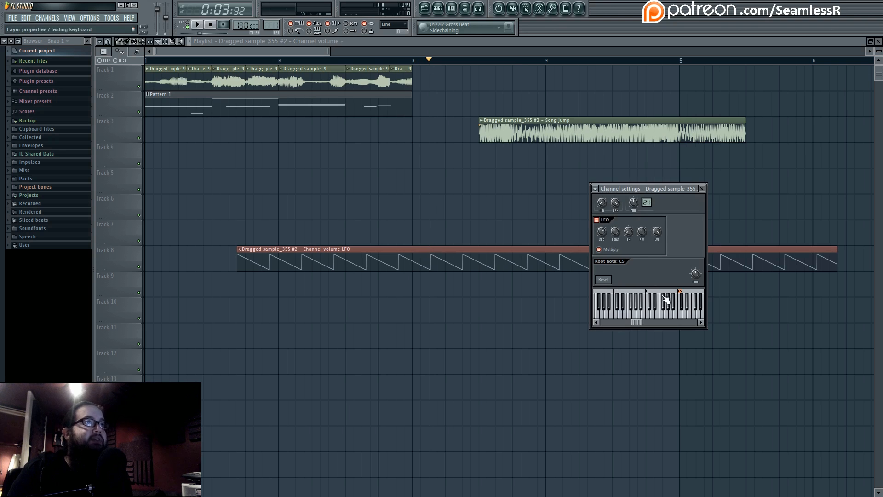
drag(628, 232, 630, 232)
Delete the channel volume LFO clip from Track 8 and place the playhead near the start of the Track 3 clip
right_click(489, 216)
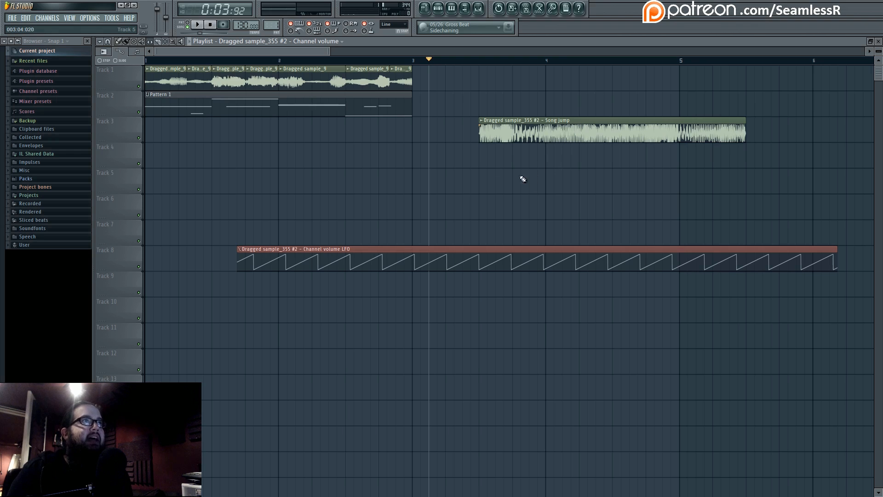
right_click(465, 270)
mouse_move(476, 61)
mouse_down()
mouse_move(674, 59)
mouse_move(502, 65)
mouse_up()
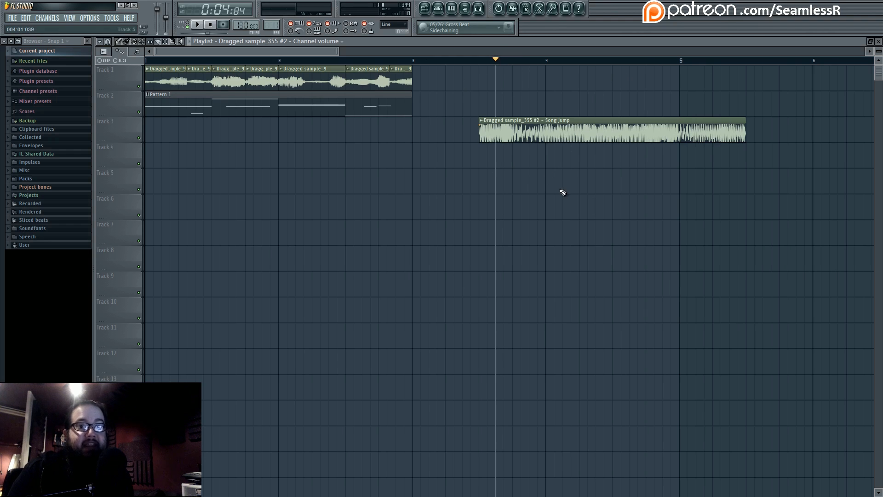
mouse_move(546, 119)
mouse_down()
mouse_move(539, 121)
mouse_move(549, 123)
mouse_up()
drag(609, 191, 549, 201)
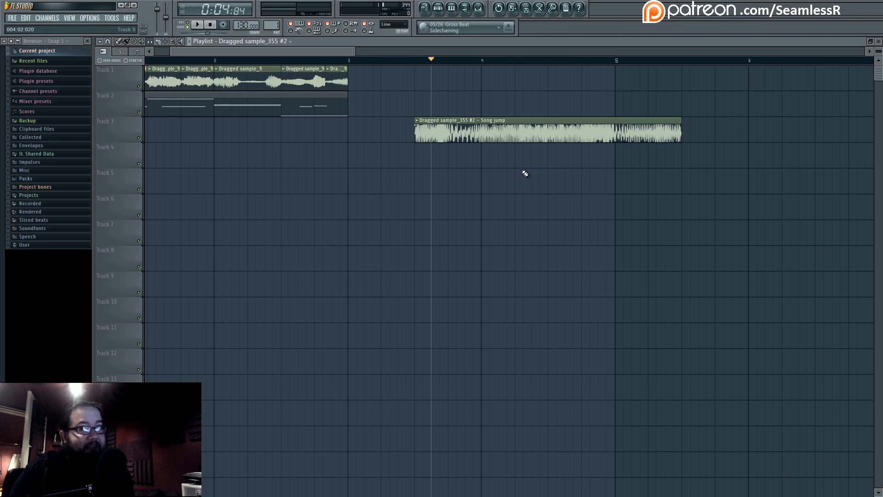
scroll(592, 230, down, 3)
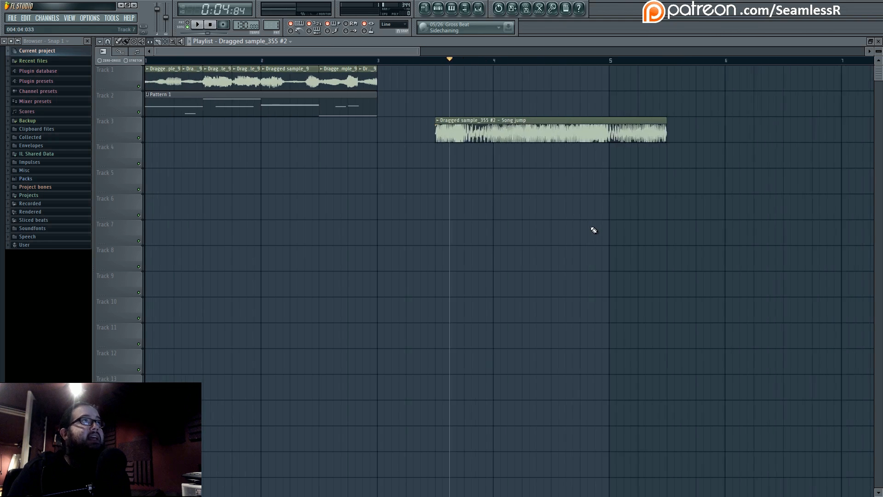